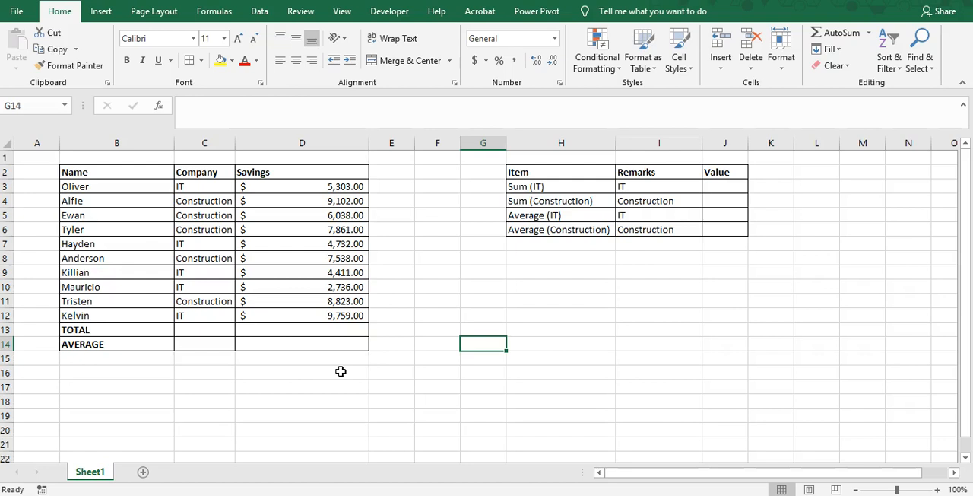
Enter the function names sumif in B16 and averageif in B17 below the savings table
left_click(136, 372)
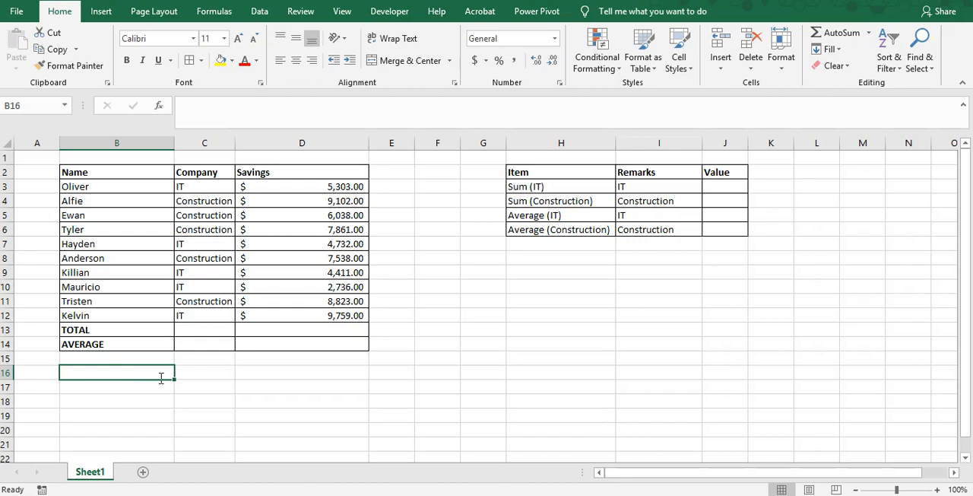
type("sum")
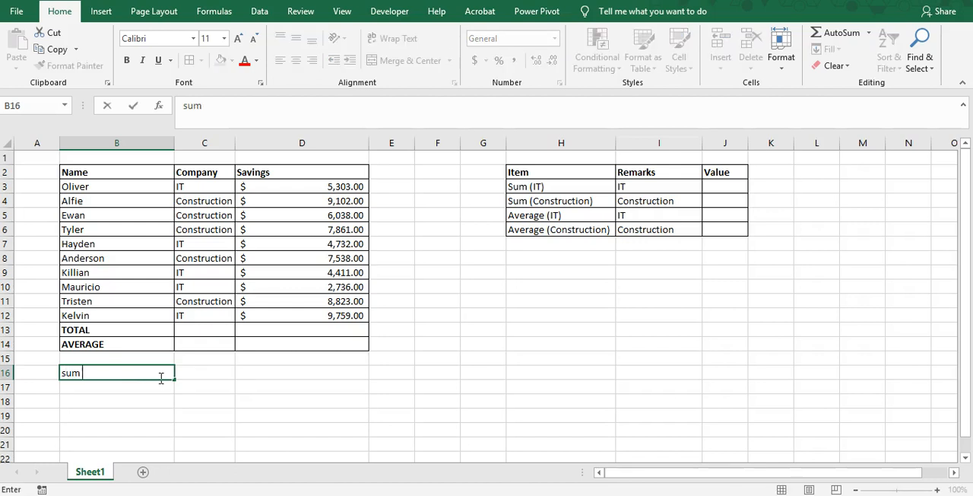
type("if")
key("Return")
type("averageif")
key("Return")
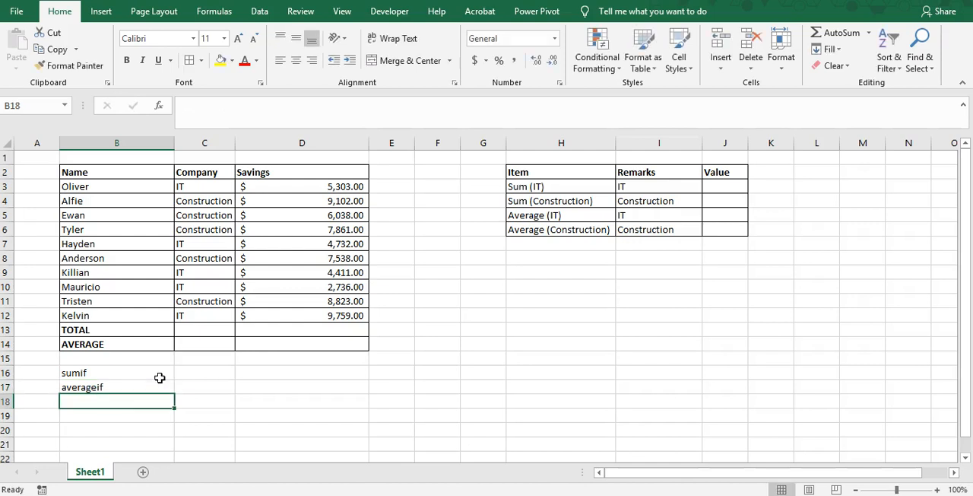
key("Up")
key("Up")
key("Right")
key("Left")
key("Right")
key("Right")
key("Right")
key("Left")
key("Left")
key("Left")
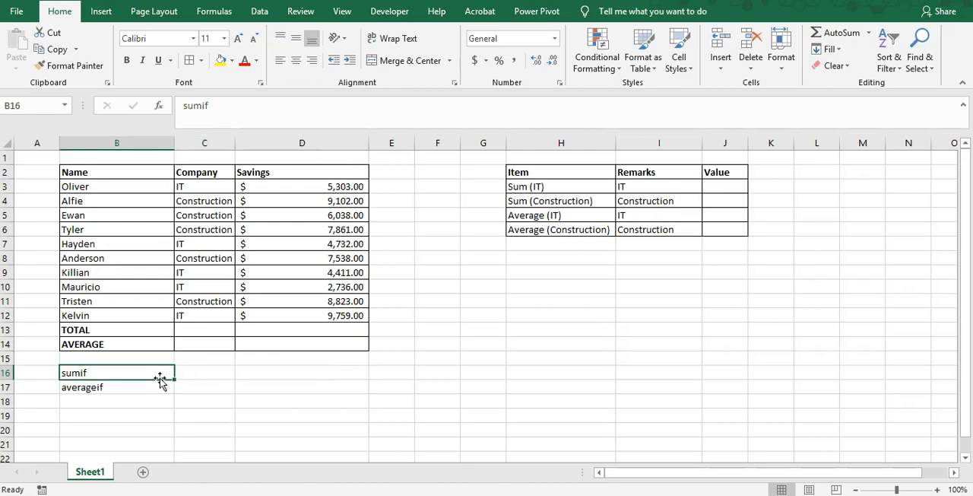
Review the whole savings table in B2:D14, first the data rows and then including the TOTAL and AVERAGE rows
key("Up")
key("Up")
key("Up")
key("Up")
key("ctrl+shift+Up")
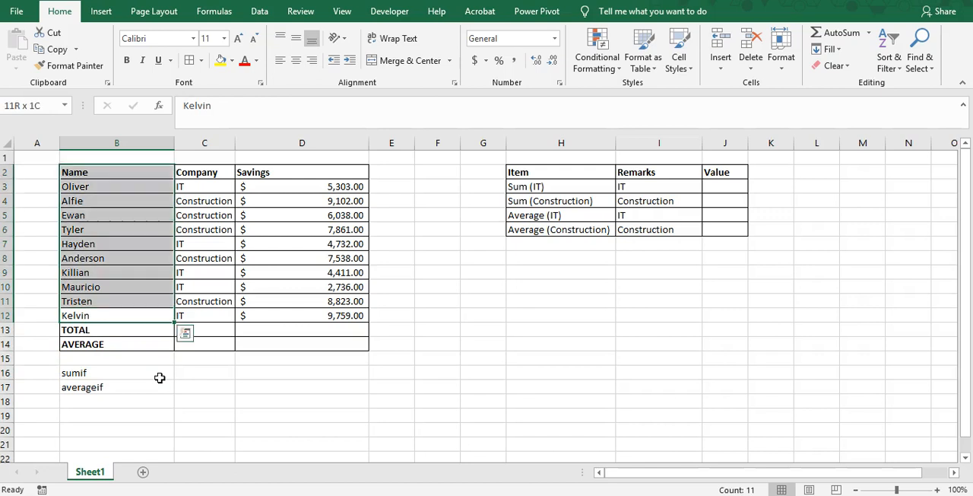
key("ctrl+shift+Right")
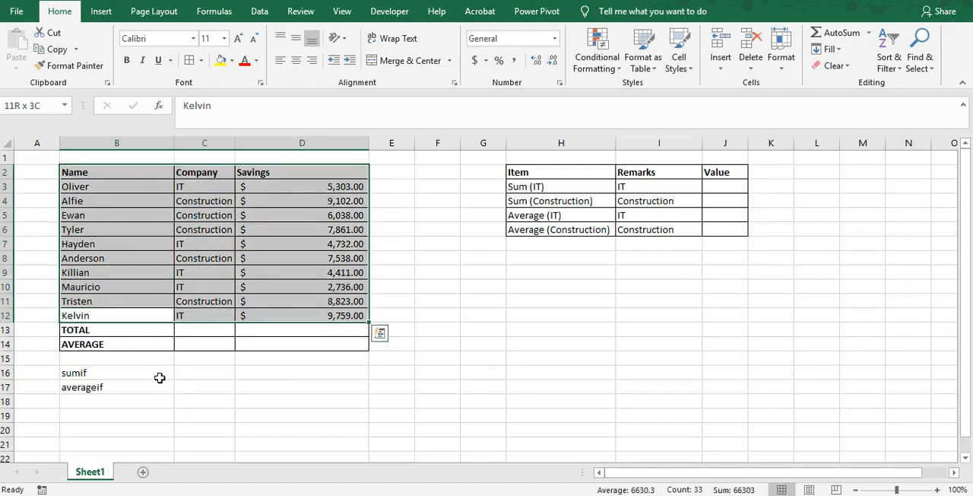
key("Right")
key("Up")
key("Up")
key("Up")
key("Up")
key("Up")
key("Up")
key("Up")
key("Up")
key("Up")
key("Up")
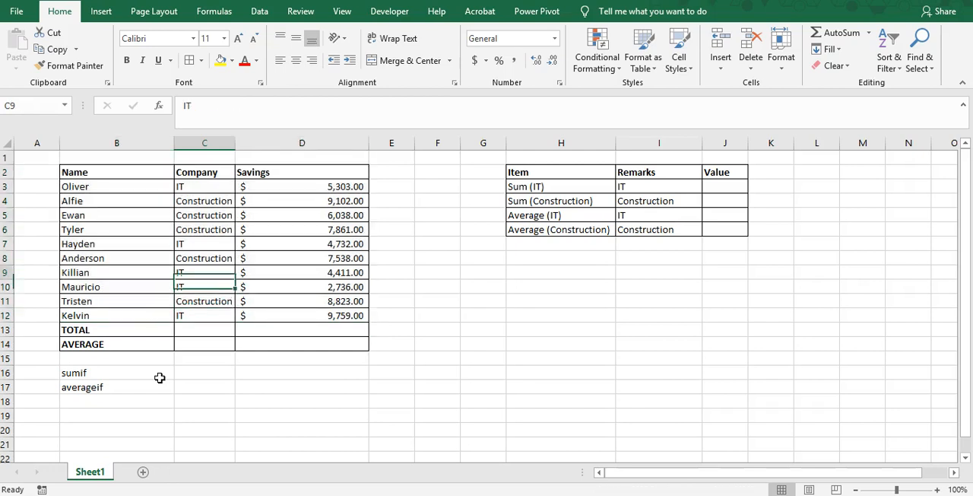
key("Down")
key("Down")
key("Down")
key("Down")
key("Down")
key("Down")
key("Down")
key("Down")
key("Down")
key("Down")
key("Down")
key("Down")
key("Down")
key("Down")
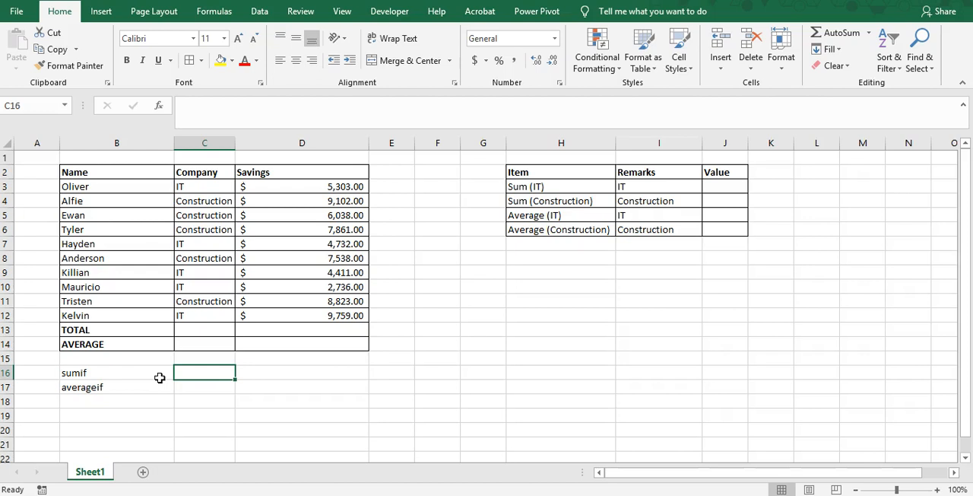
key("Left")
key("Up")
key("Up")
key("ctrl+shift+Up")
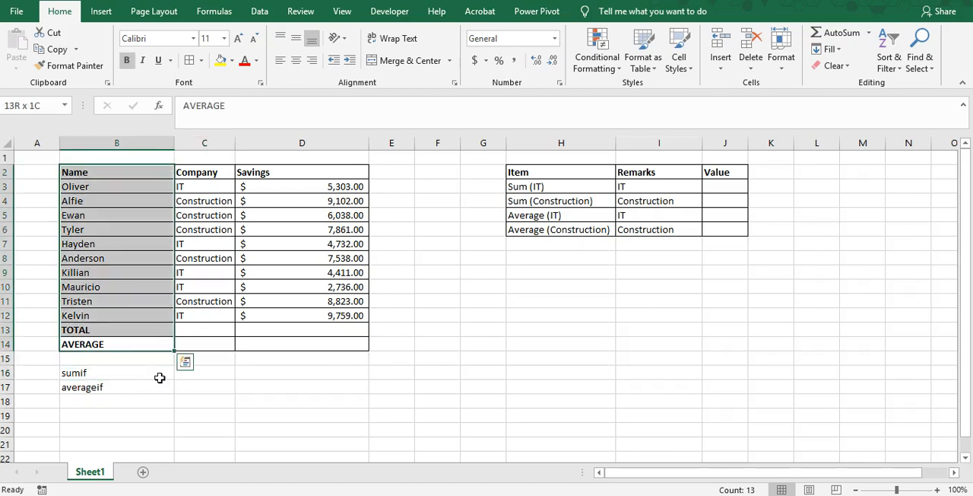
key("ctrl+shift+Right")
key("Left")
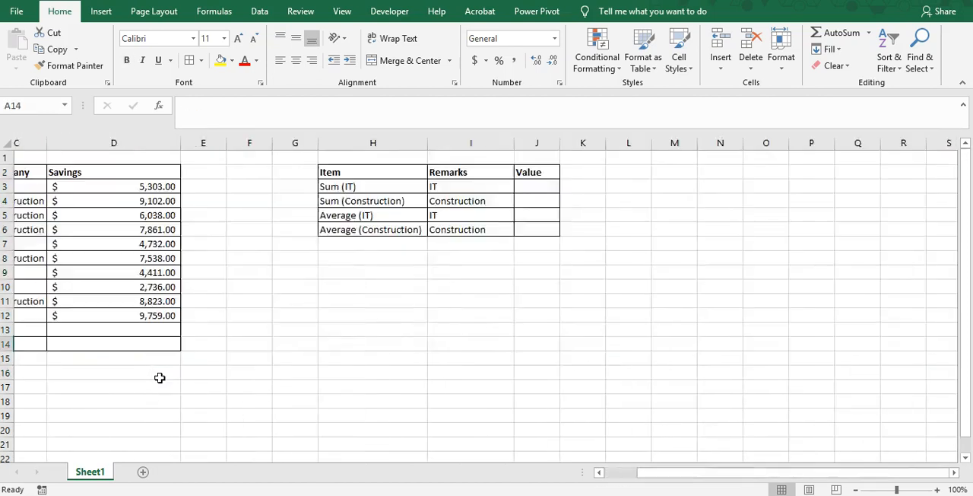
left_click_drag(98, 172, 317, 347)
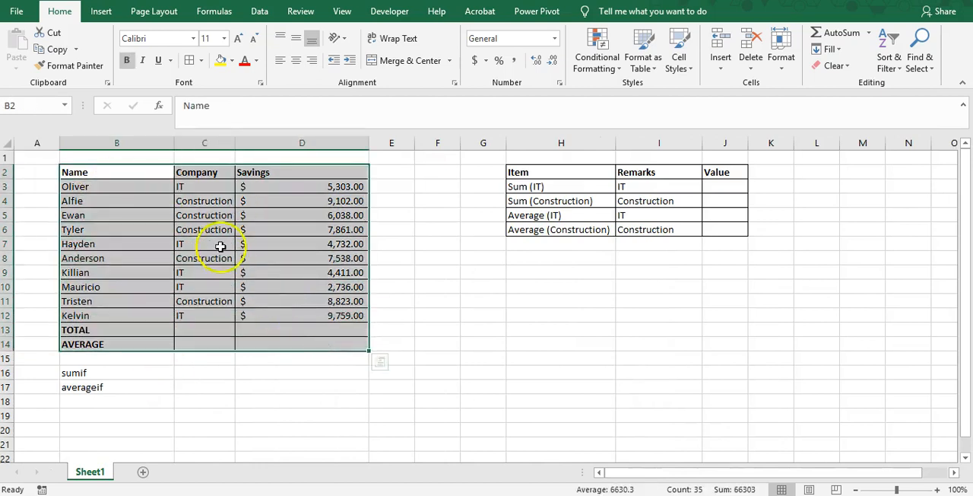
Examine how the IT and Construction entries in the Company column relate to the names and savings amounts
left_click(204, 183)
left_click(201, 231)
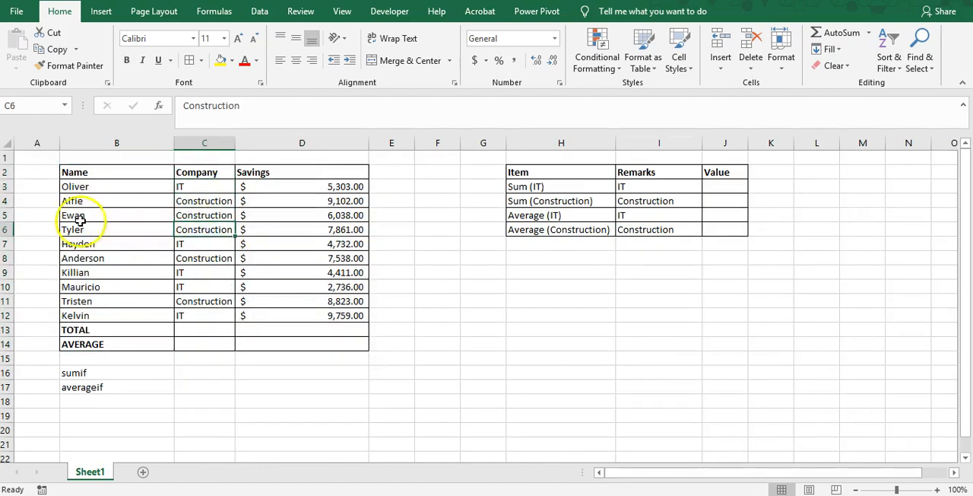
left_click_drag(92, 187, 100, 314)
left_click(195, 185)
left_click(199, 200)
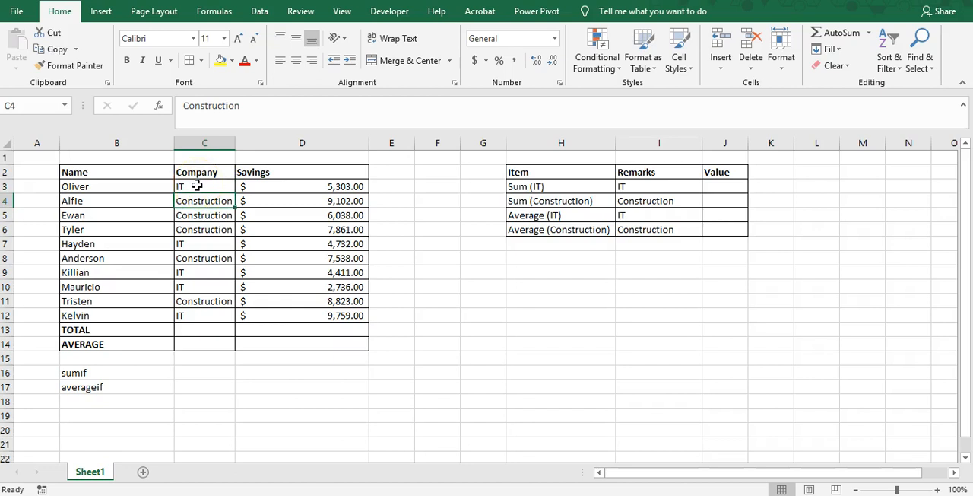
left_click(99, 374)
left_click(187, 372)
left_click(118, 372)
left_click(110, 387)
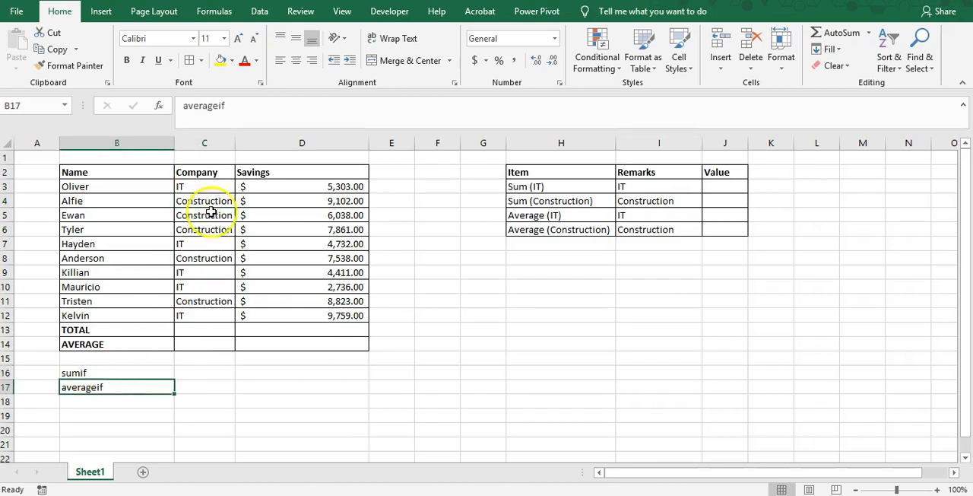
left_click_drag(192, 190, 196, 313)
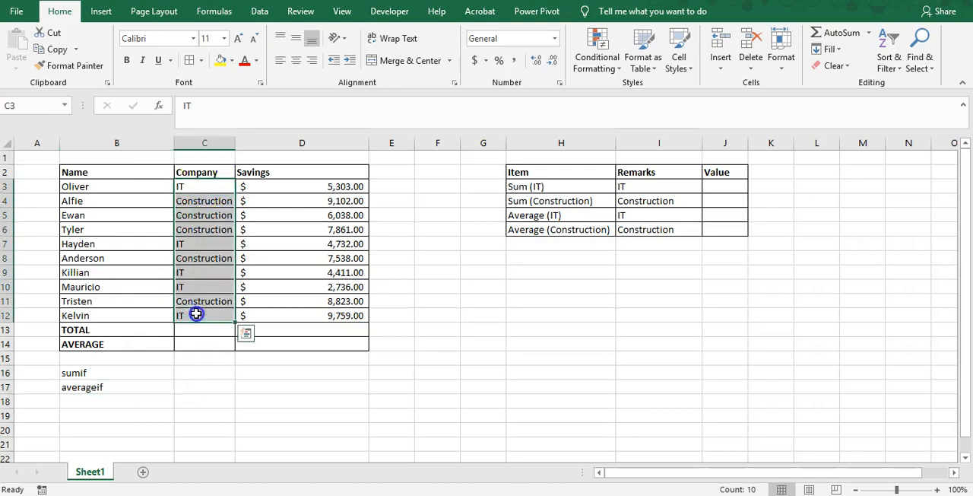
left_click(190, 187)
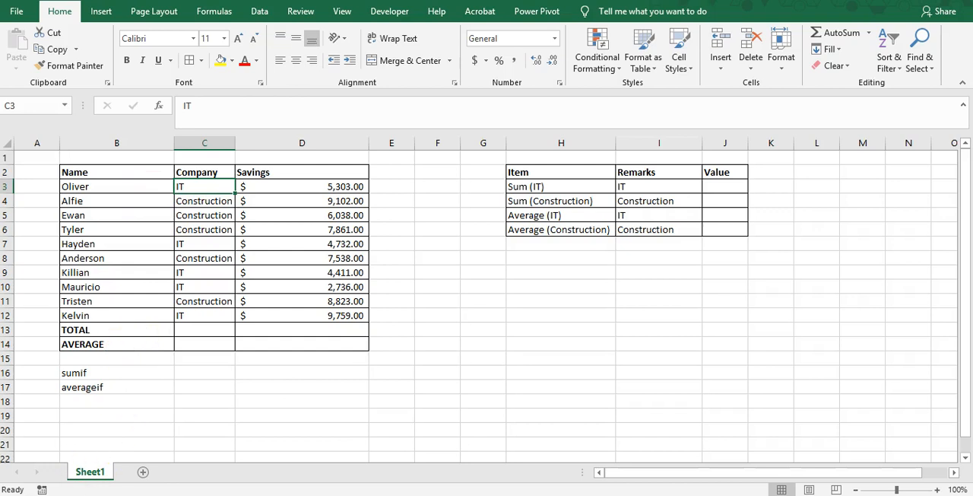
left_click(214, 212)
left_click(219, 254)
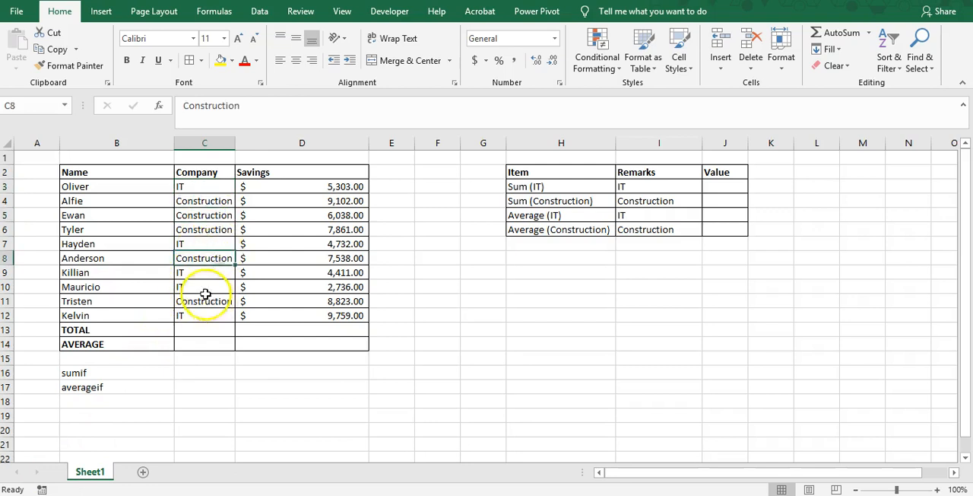
left_click(214, 214)
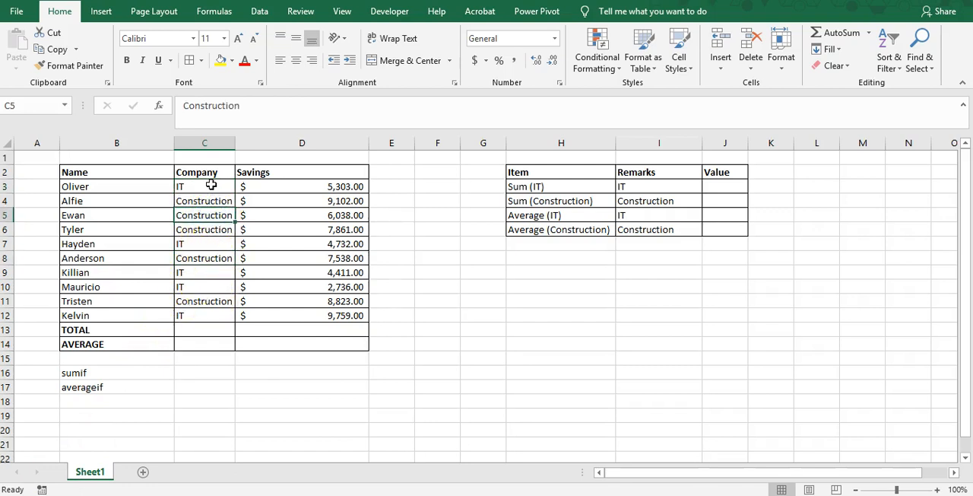
left_click(212, 188)
left_click(217, 214)
left_click(140, 189)
left_click(131, 214)
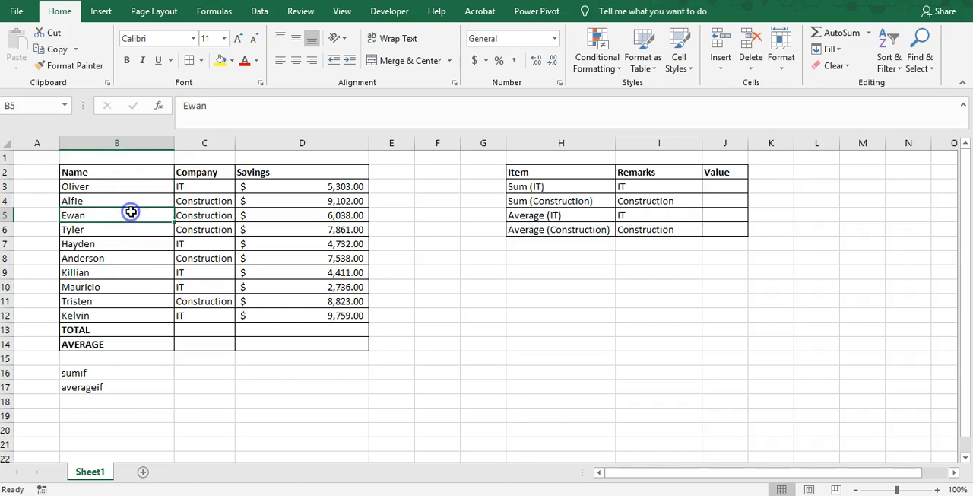
left_click(196, 200)
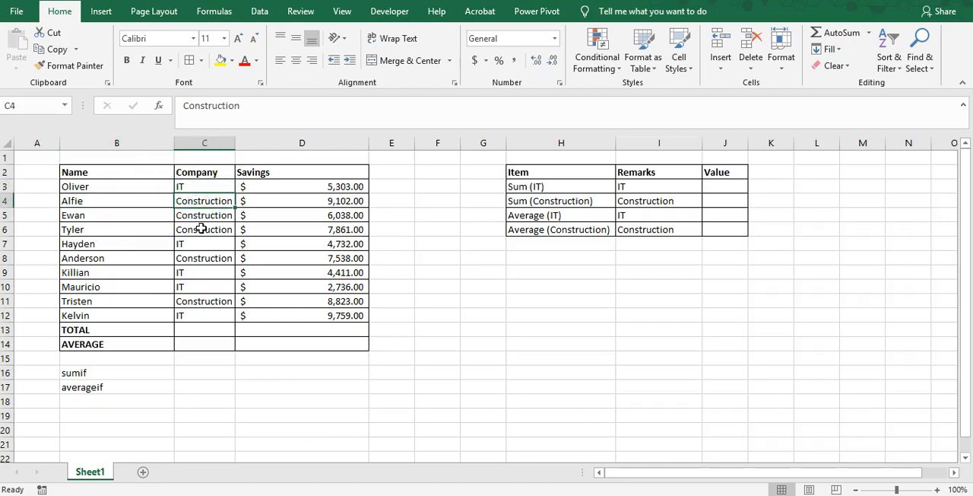
left_click(206, 209)
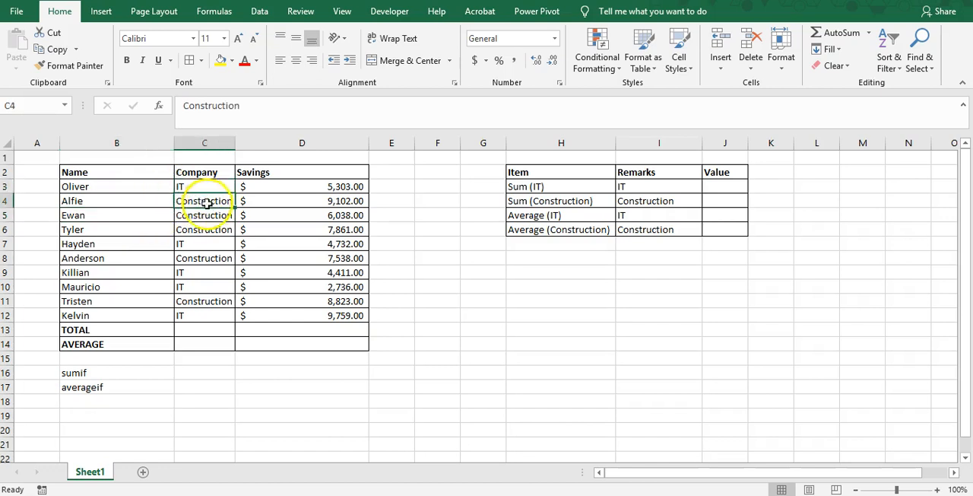
left_click(355, 217)
left_click(285, 217)
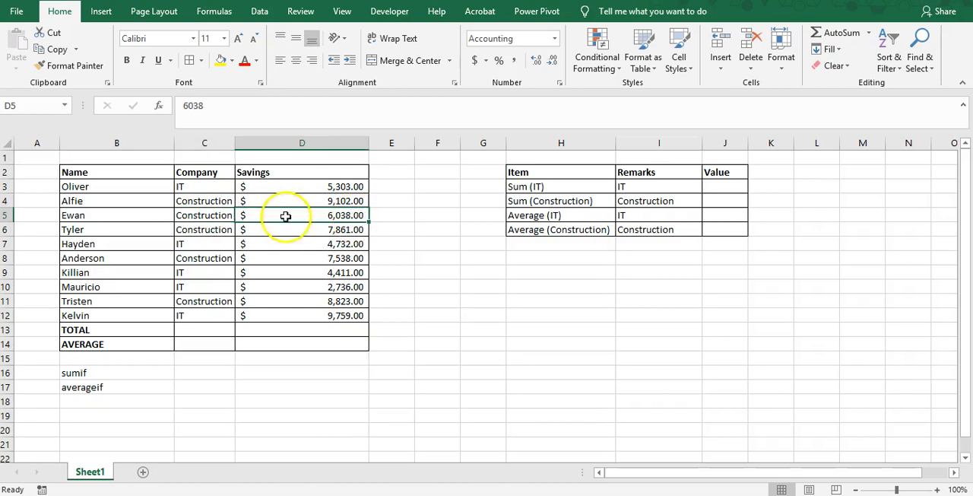
left_click(217, 216)
left_click(321, 216)
left_click(347, 268)
left_click(335, 313)
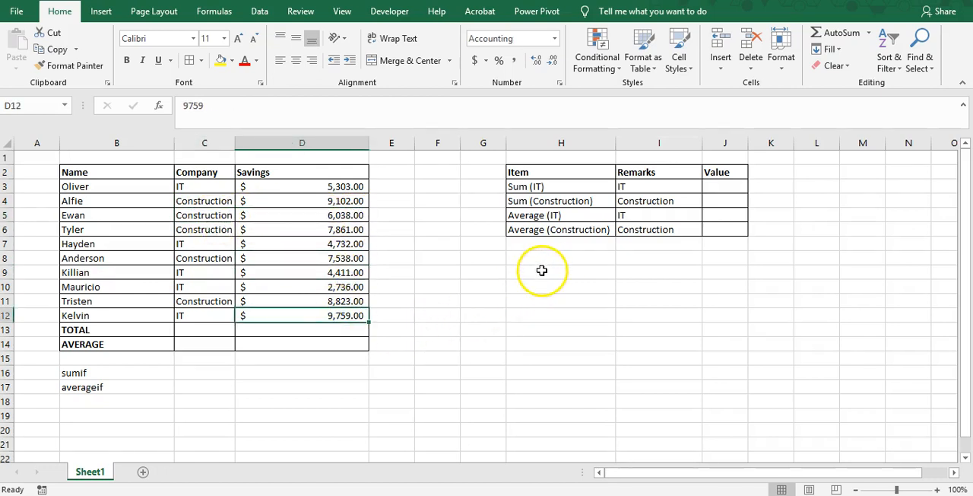
Clear the sumif and averageif notes from B16:B17
left_click(130, 372)
left_click_drag(129, 381, 128, 374)
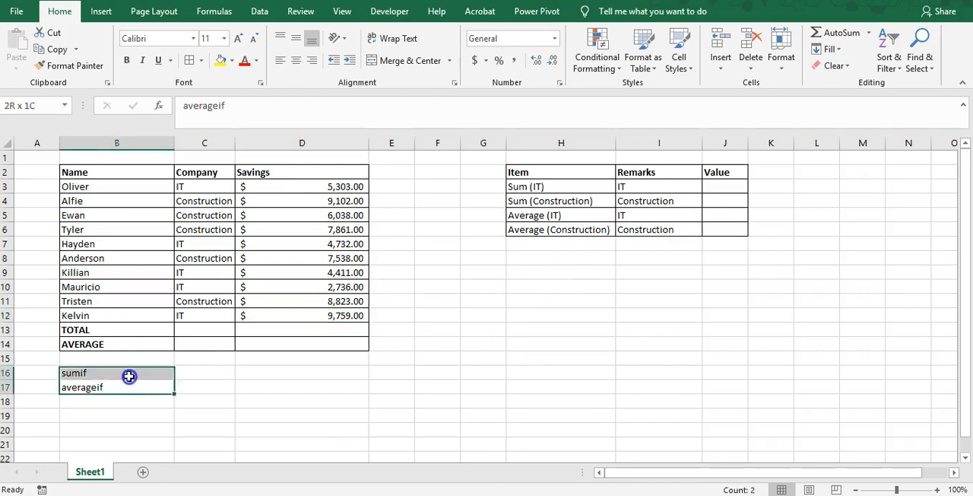
key("Delete")
key("Up")
key("Up")
key("Up")
key("Up")
key("Up")
key("Up")
key("Up")
key("Up")
key("Up")
key("Up")
key("Up")
key("Up")
key("Up")
key("Up")
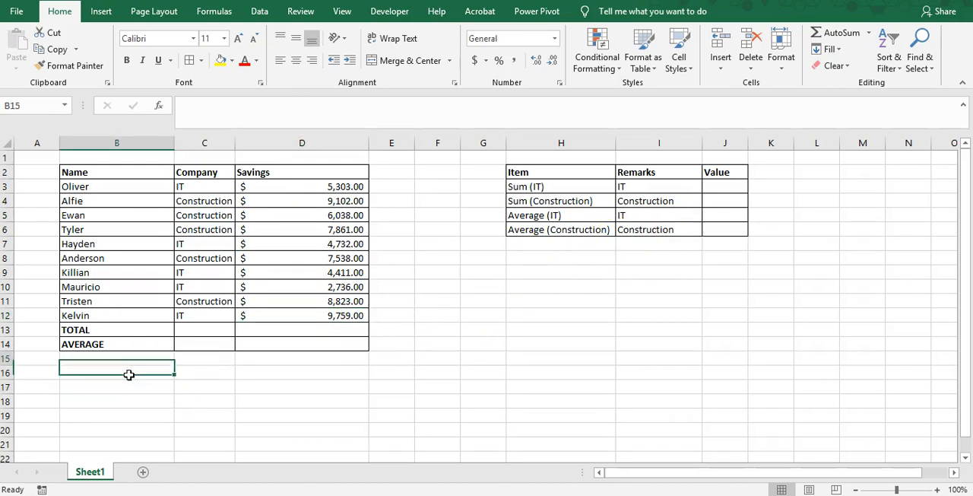
key("Down")
key("Down")
key("Down")
key("Down")
key("Down")
key("Down")
key("Down")
key("Down")
key("Right")
key("Right")
key("Right")
key("Right")
key("Right")
key("Right")
key("Right")
key("Right")
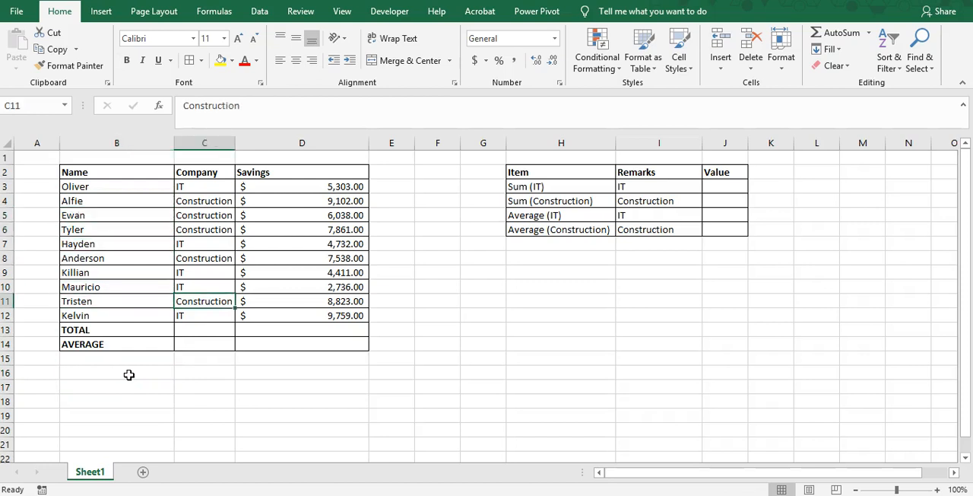
key("Left")
key("Left")
Examine the summary table in H2:J6 with its Item, Remarks and Value columns
key("Up")
key("Up")
key("Up")
key("Up")
key("Up")
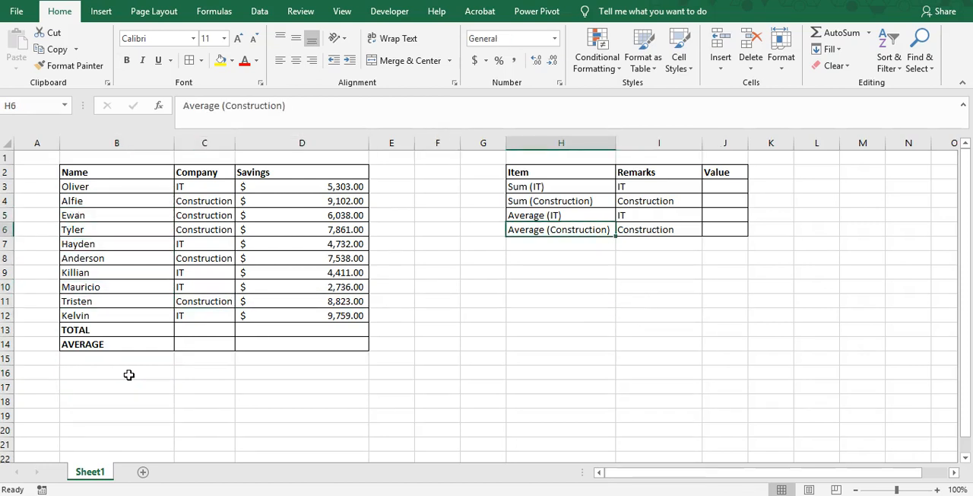
key("Up")
key("Up")
key("Up")
key("Up")
key("shift+Down")
key("shift+Down")
key("shift+Down")
key("shift+Down")
key("shift+Right")
key("shift+Right")
key("Left")
key("Right")
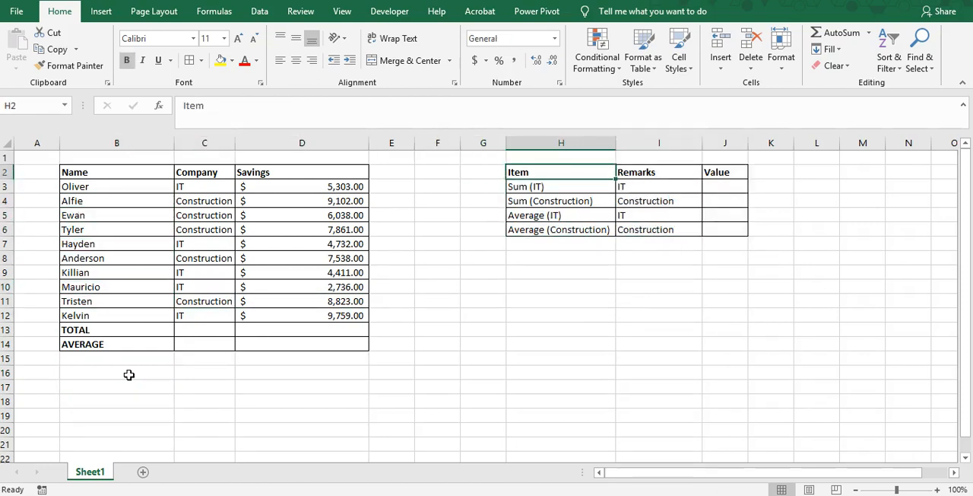
key("shift+Down")
key("shift+Down")
key("shift+Down")
key("shift+Down")
key("shift+Right")
key("shift+Right")
key("Left")
key("Down")
key("Right")
key("Right")
key("Right")
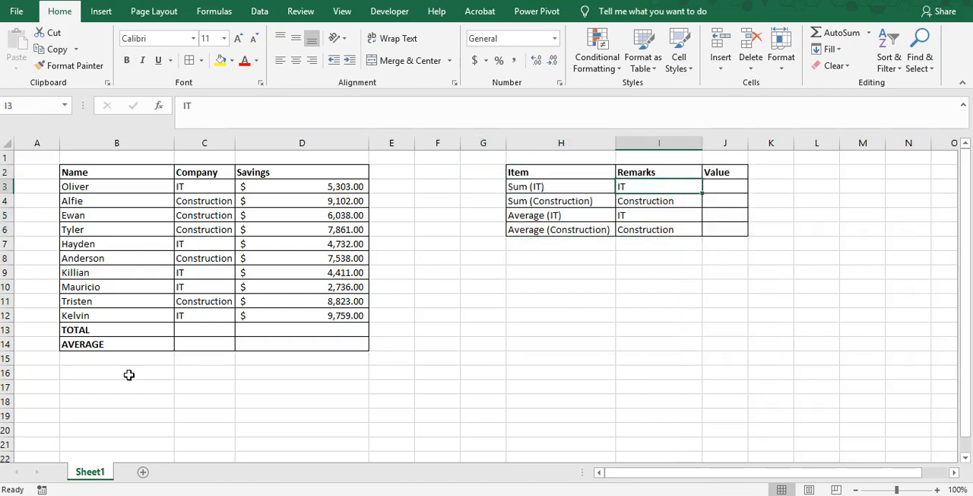
key("Left")
key("Left")
key("Left")
key("Left")
key("Left")
key("Left")
key("Left")
key("Left")
key("Left")
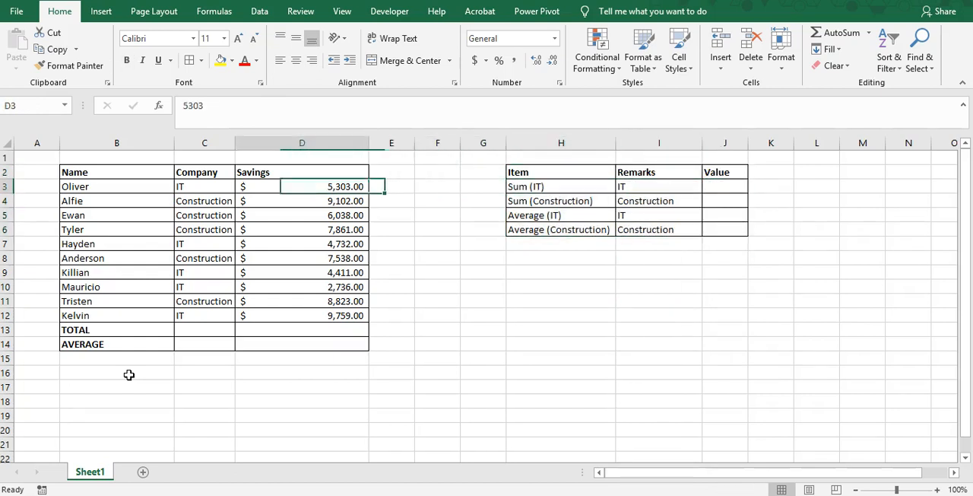
key("Right")
key("Right")
key("Right")
key("Right")
key("Right")
key("Right")
key("Right")
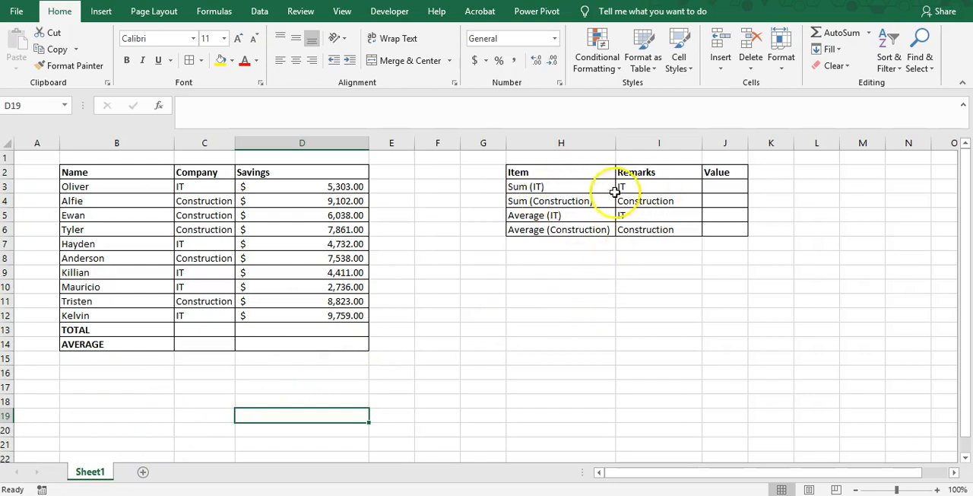
Widen the Value column (J) of the summary table
left_click(727, 189)
left_click_drag(748, 140, 783, 140)
left_click(728, 173)
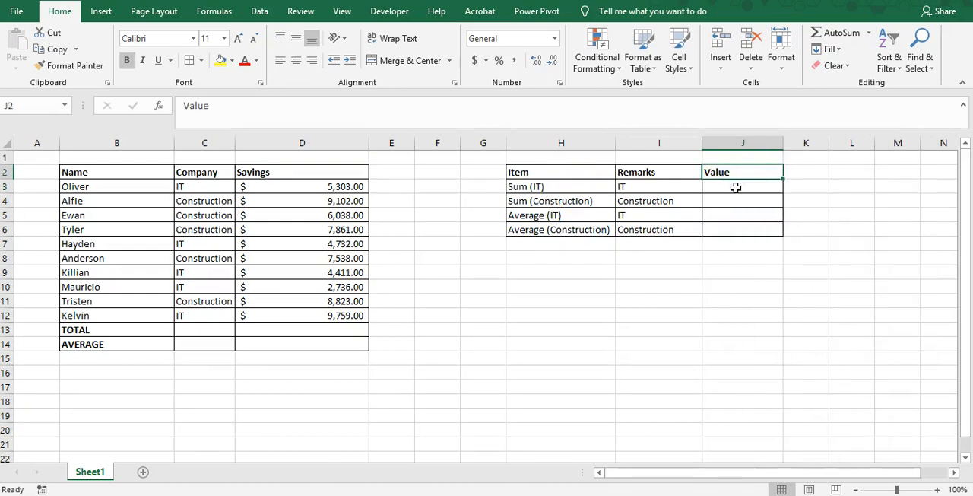
left_click_drag(736, 187, 737, 229)
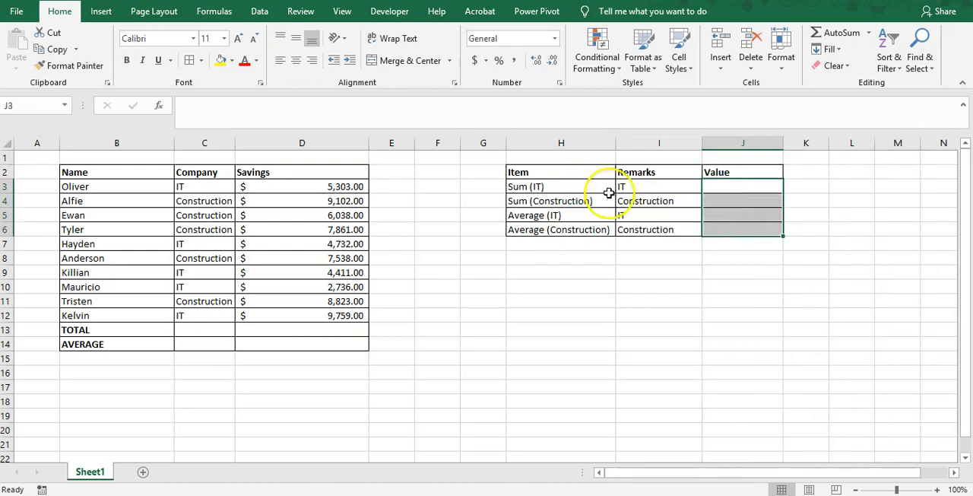
left_click(556, 192)
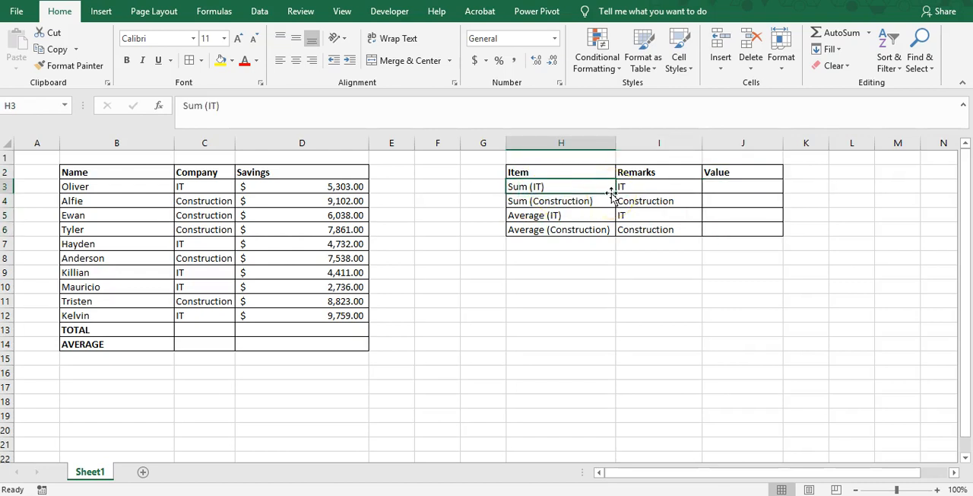
Examine the Company column's IT and Construction entries alongside the names and savings amounts in B3:D12
key("Left")
key("Left")
key("Left")
key("Left")
key("Right")
key("Right")
key("Right")
key("Right")
key("Left")
key("Left")
key("Left")
key("Left")
key("Left")
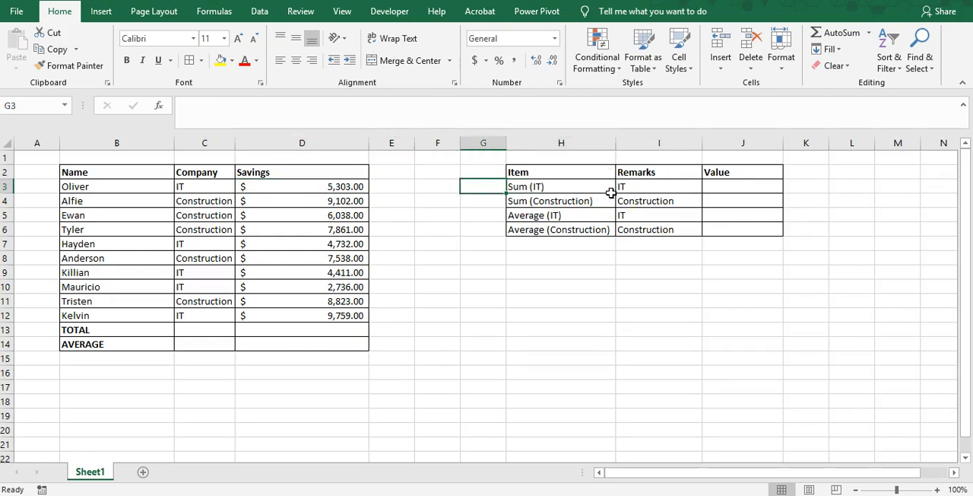
key("Down")
key("Down")
key("Down")
key("Down")
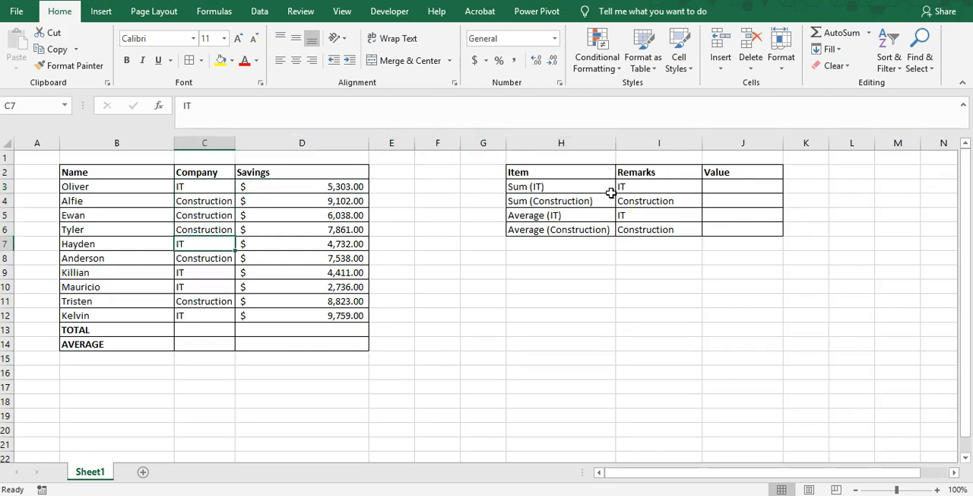
key("Down")
key("Down")
key("Up")
key("Up")
key("Up")
key("Up")
key("Up")
key("Up")
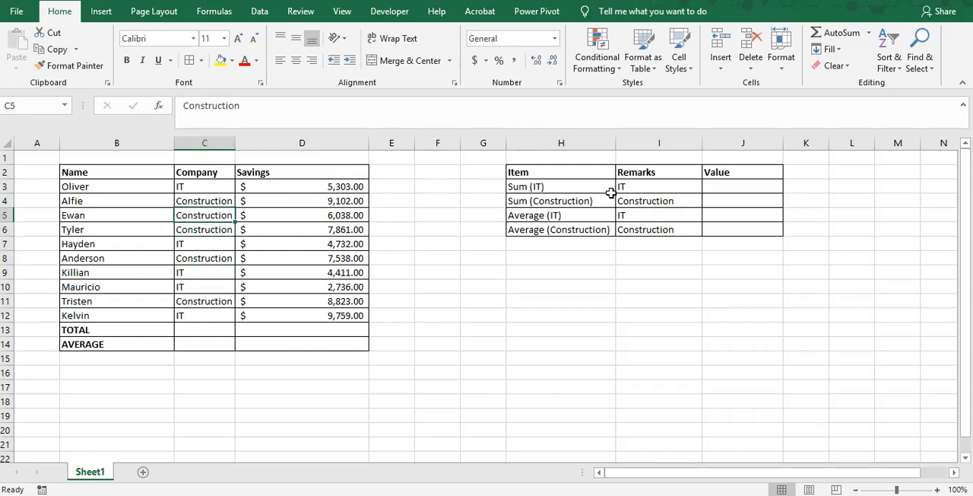
key("Right")
key("Right")
key("Left")
key("Left")
key("Left")
key("Left")
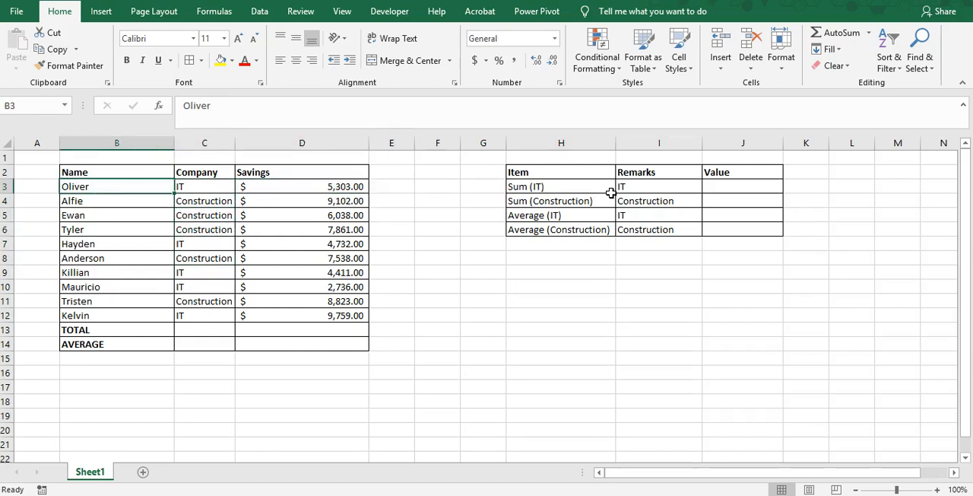
key("Right")
key("Right")
key("Right")
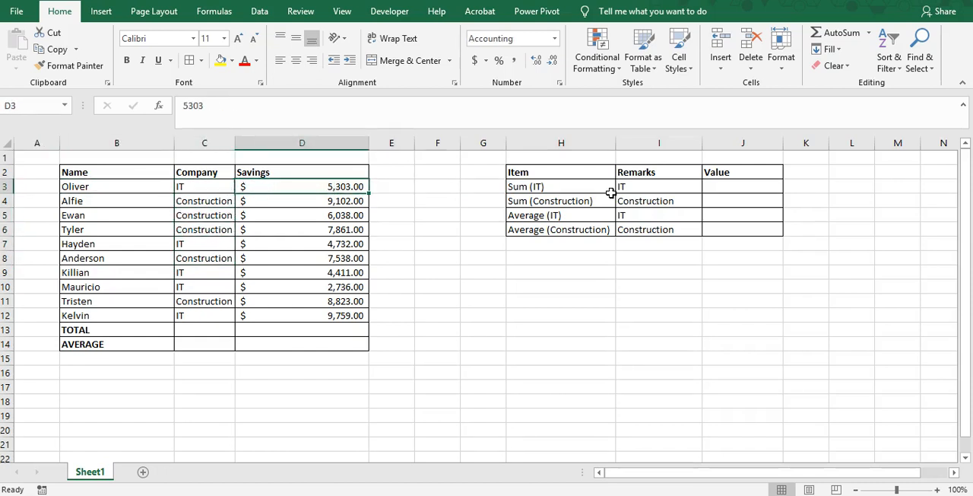
Examine the sum and average items in the summary table and their matching Value cells J3:J6
key("Right")
key("Right")
key("Right")
key("Right")
key("Down")
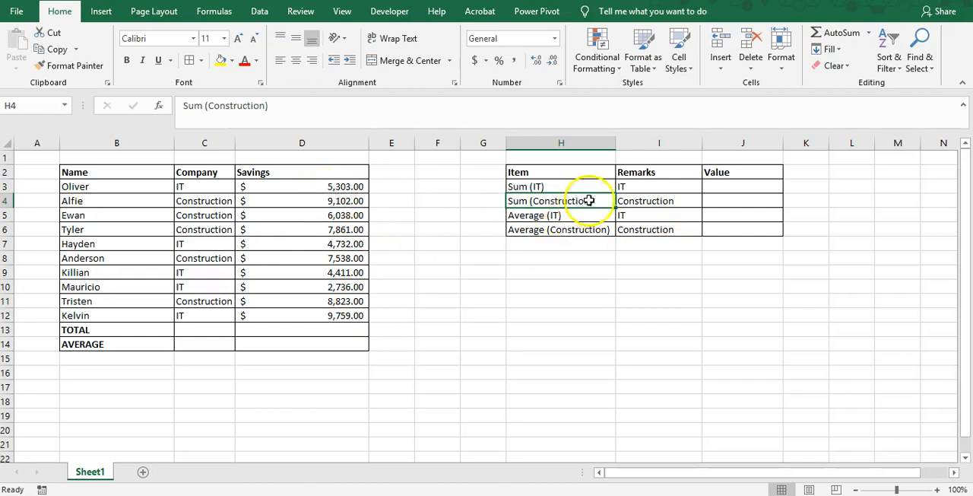
left_click(717, 202)
left_click(532, 217)
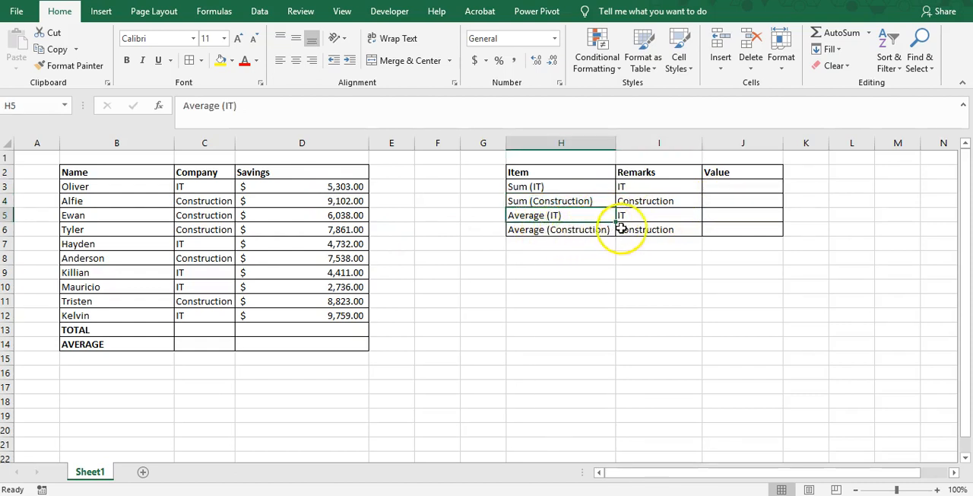
left_click(751, 228)
left_click(746, 185)
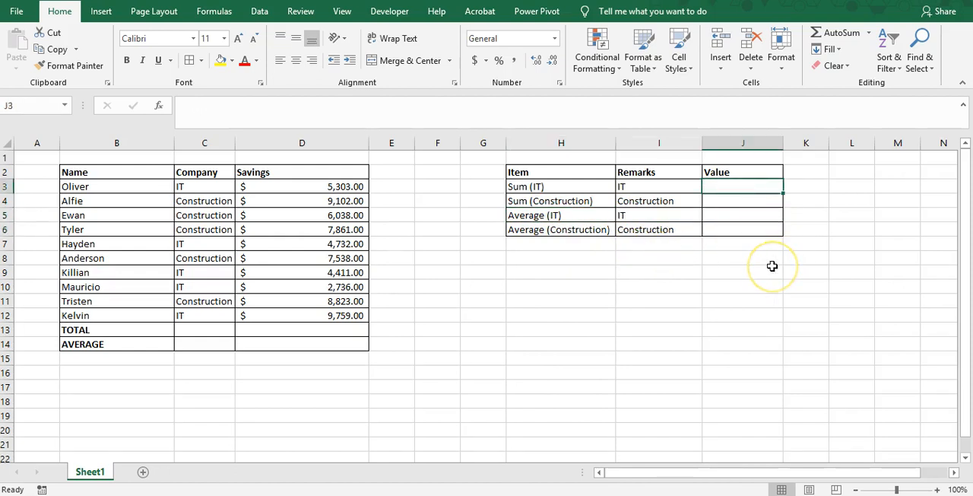
Calculate the total savings in D13 with a SUM formula over D3:D12
left_click(324, 330)
type("=")
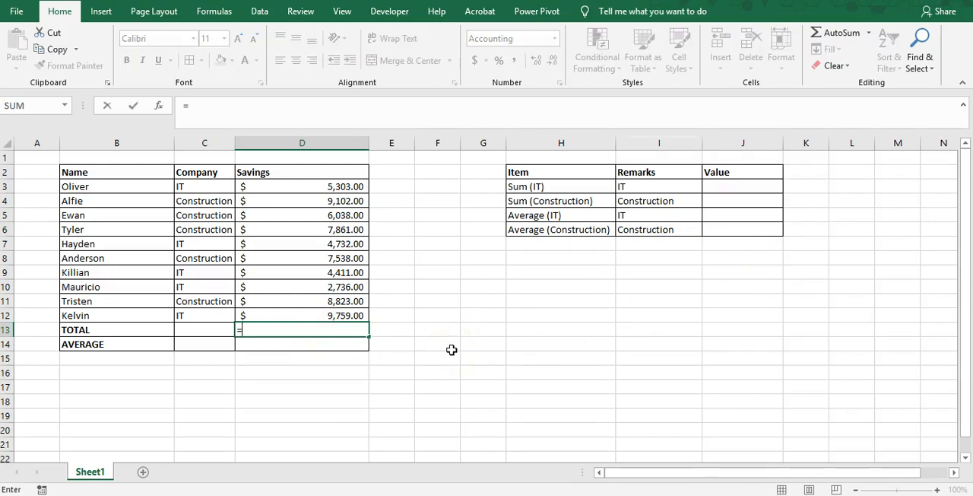
type("sum(")
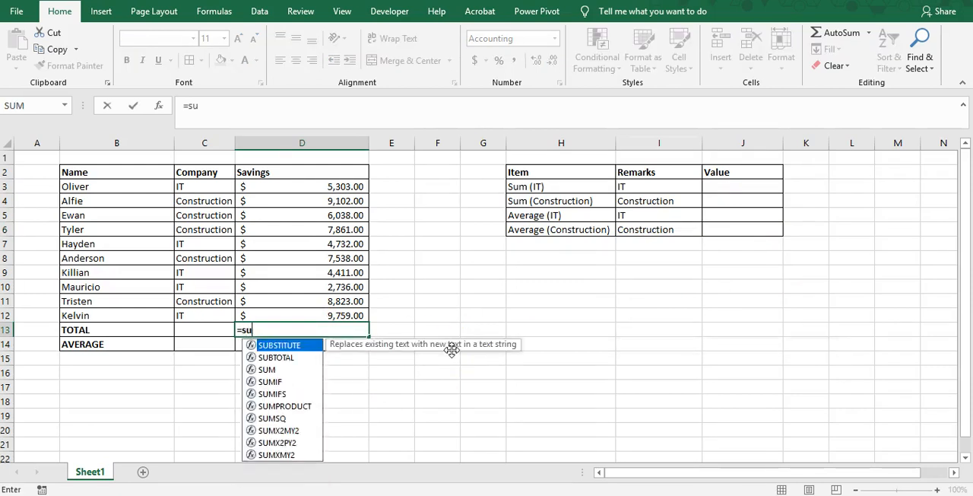
key("Up")
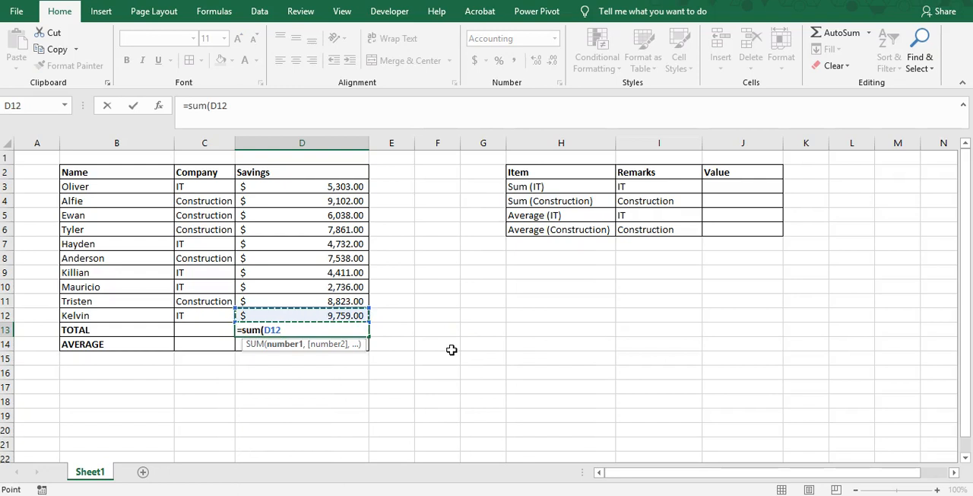
key("shift+Up")
key("shift+Up")
key("shift+Up")
key("shift+Up")
key("shift+Up")
key("shift+Up")
key("shift+Up")
key("shift+Up")
key("shift+Up")
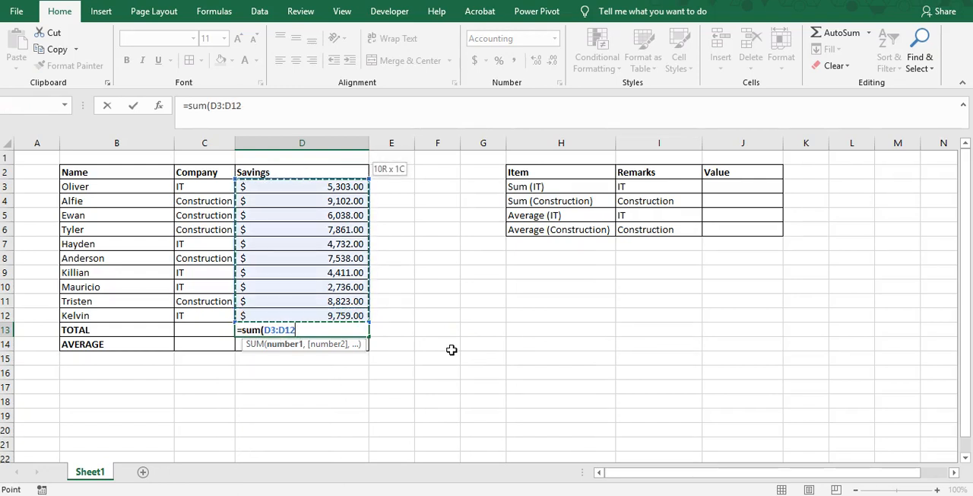
type(")")
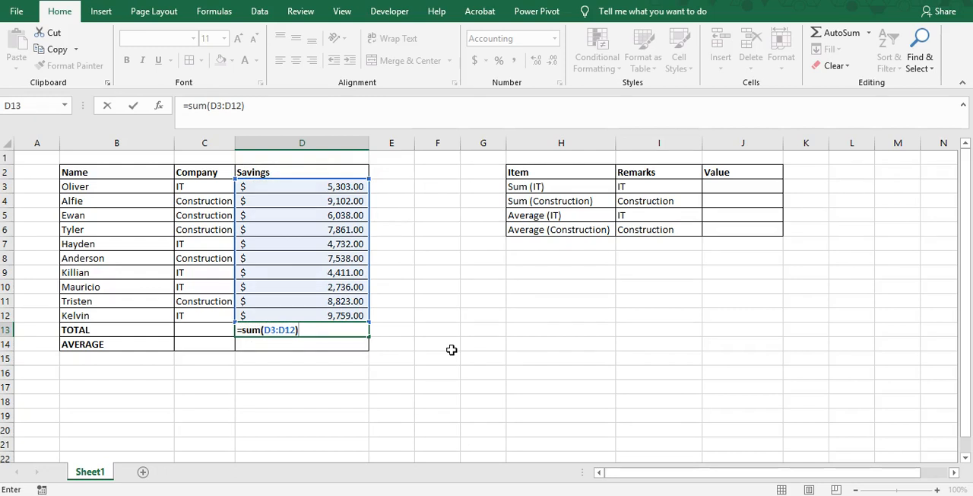
key("Return")
key("Up")
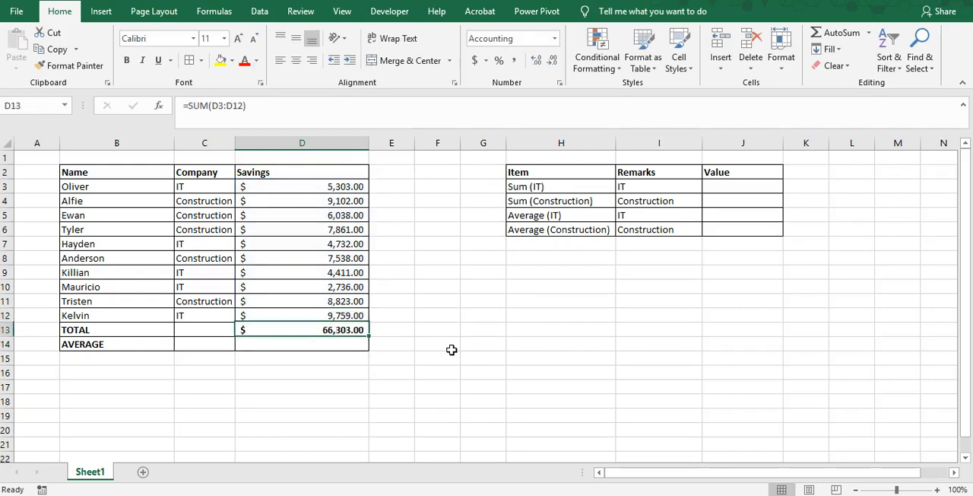
Calculate the average savings in D14 with an AVERAGE formula over D3:D12
key("Down")
type("=")
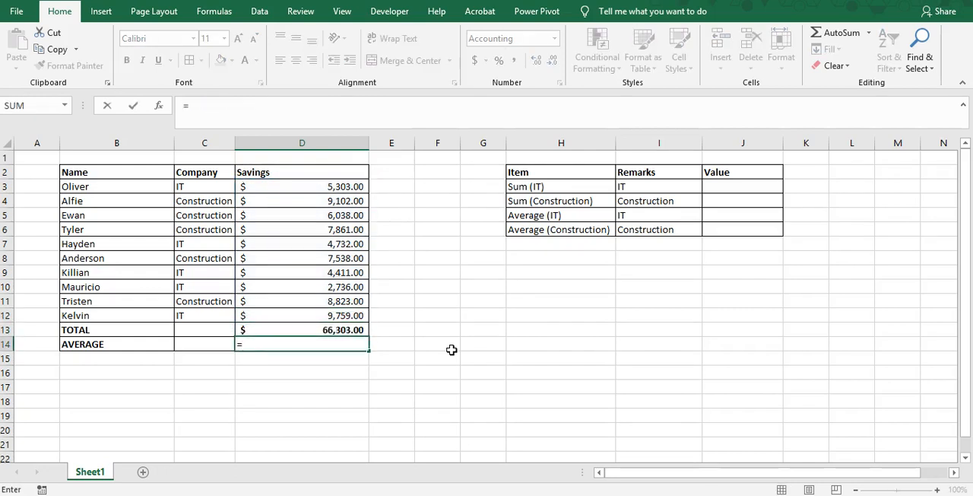
type("average(")
key("Up")
key("Up")
key("shift+Down")
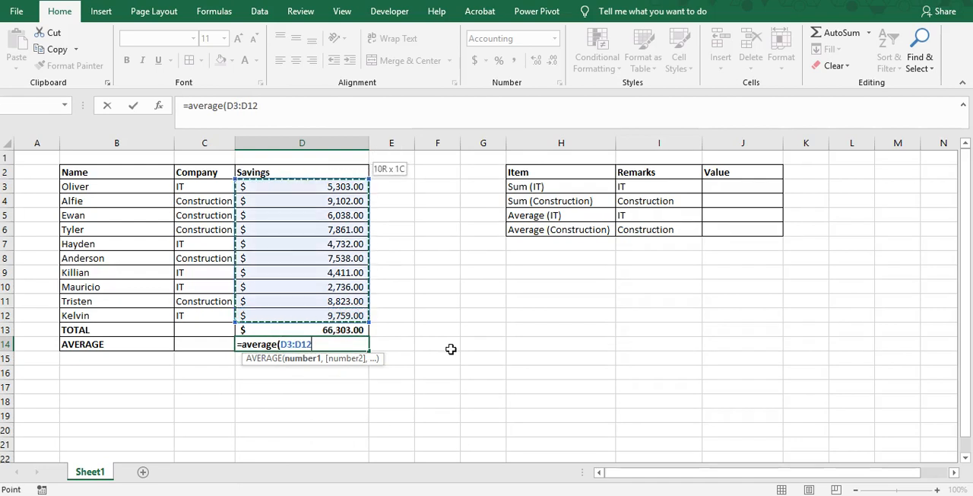
type(")")
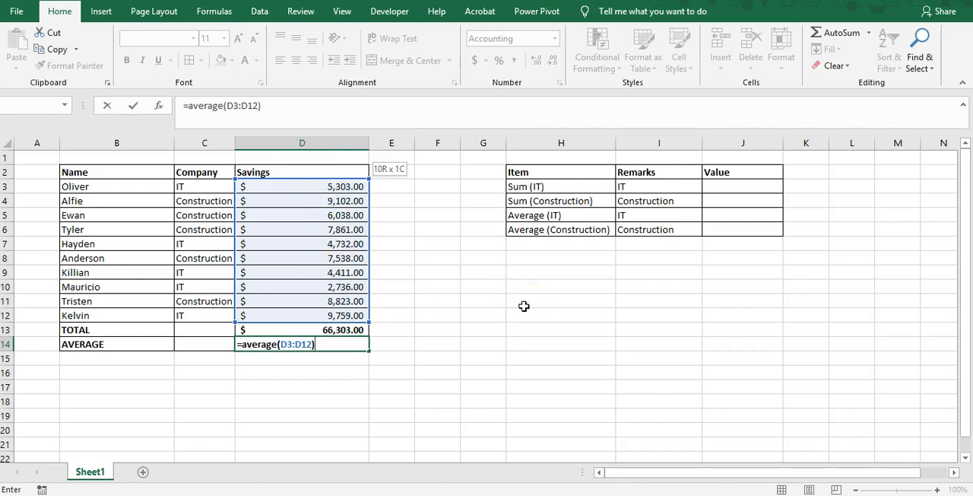
key("Return")
Review the TOTAL and AVERAGE rows against the full list of names in B3:B12
key("Up")
key("Up")
key("Down")
key("Left")
key("Right")
key("Up")
key("Up")
key("Up")
key("Left")
key("Down")
key("Left")
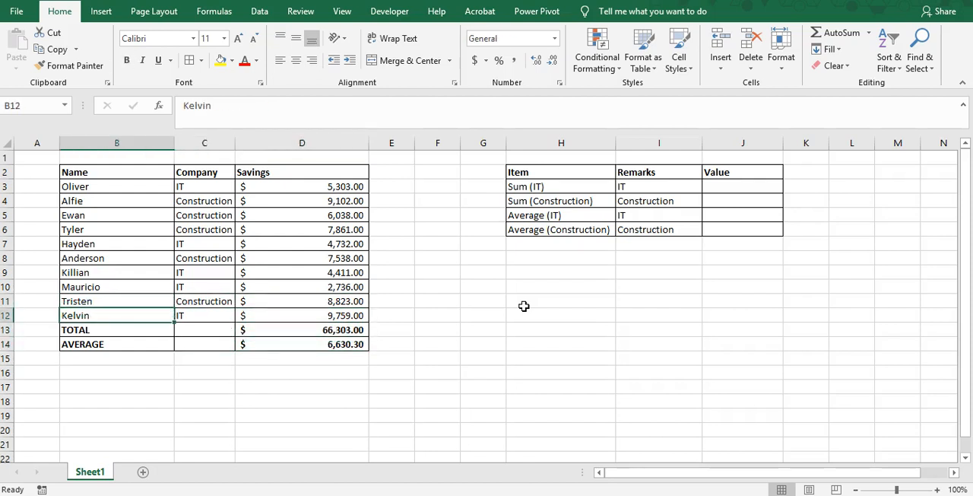
key("ctrl+shift+Up")
key("shift+Down")
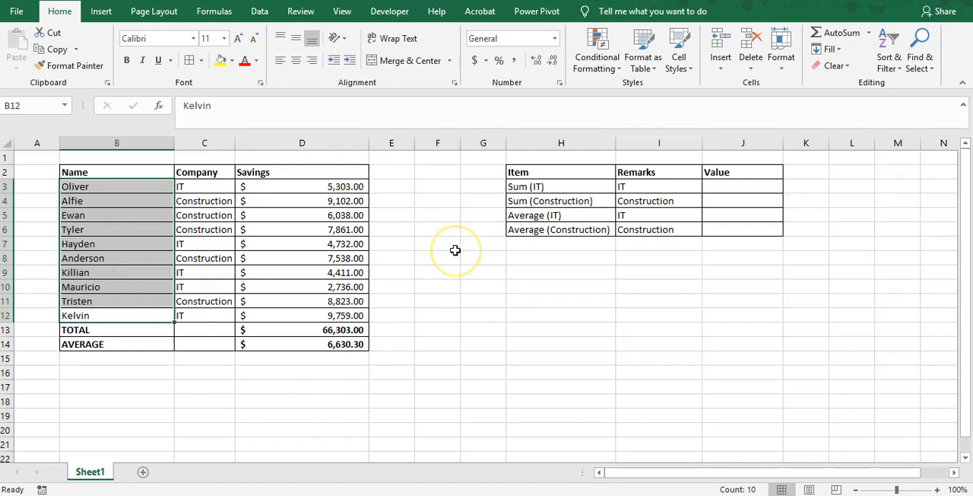
key("Right")
key("Right")
key("Right")
key("Right")
key("Right")
key("Right")
key("Right")
key("Right")
key("Right")
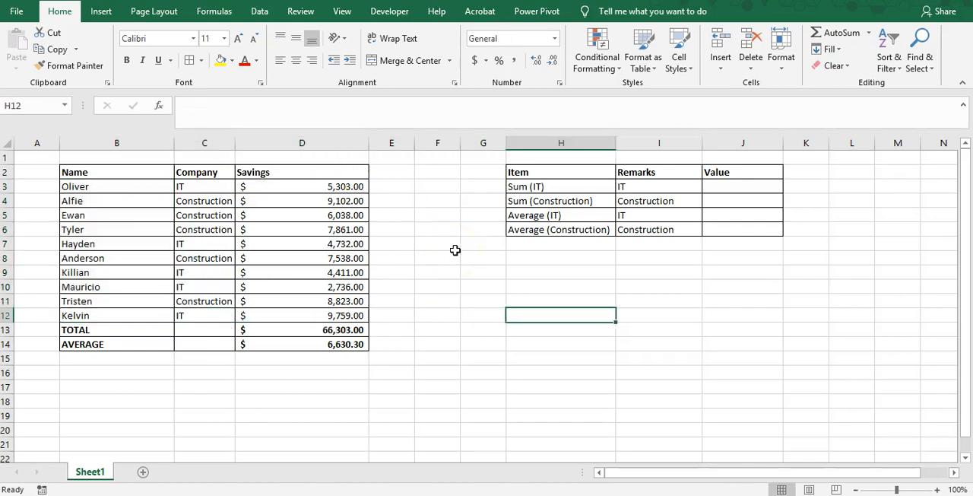
Start a SUMIF formula in J3 with the Company entries as the absolute range $C$3:$C$12
key("Left")
key("Up")
key("Up")
key("Up")
key("Up")
key("Up")
key("Up")
key("Up")
key("Up")
key("Up")
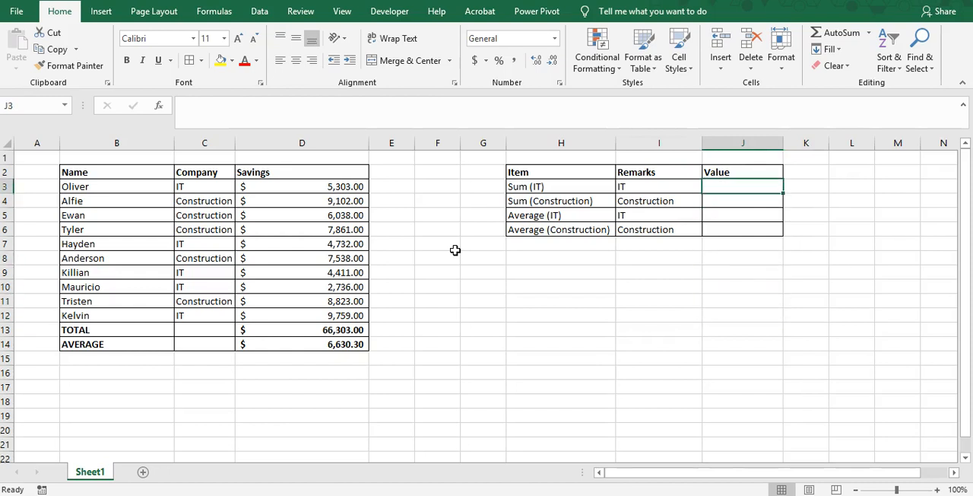
type("=")
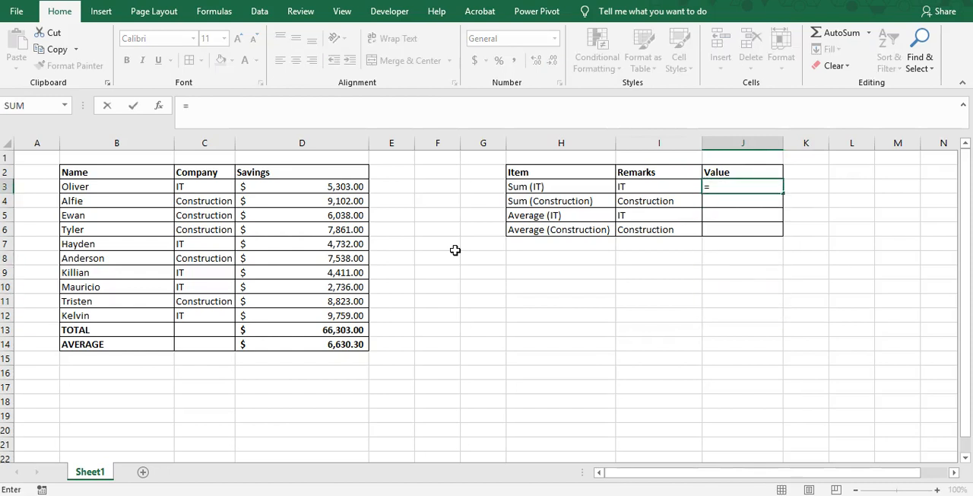
type("sum")
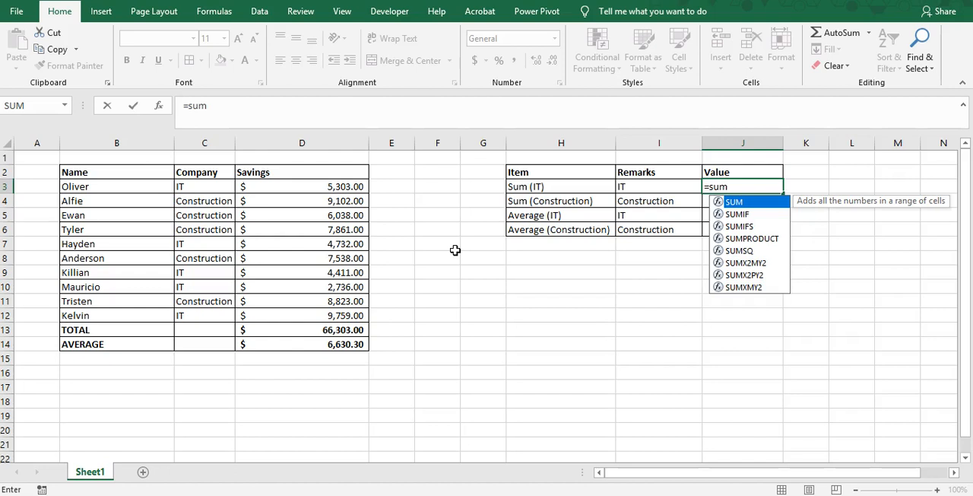
type("if")
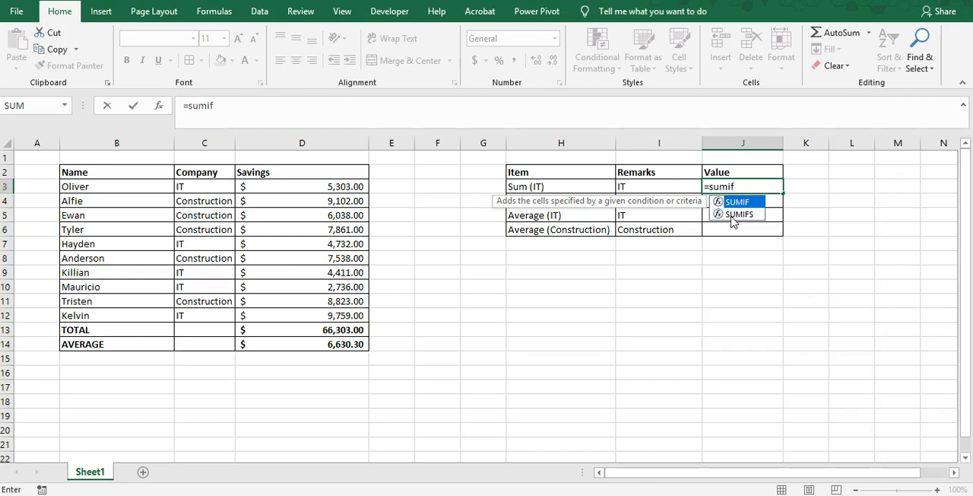
type("(")
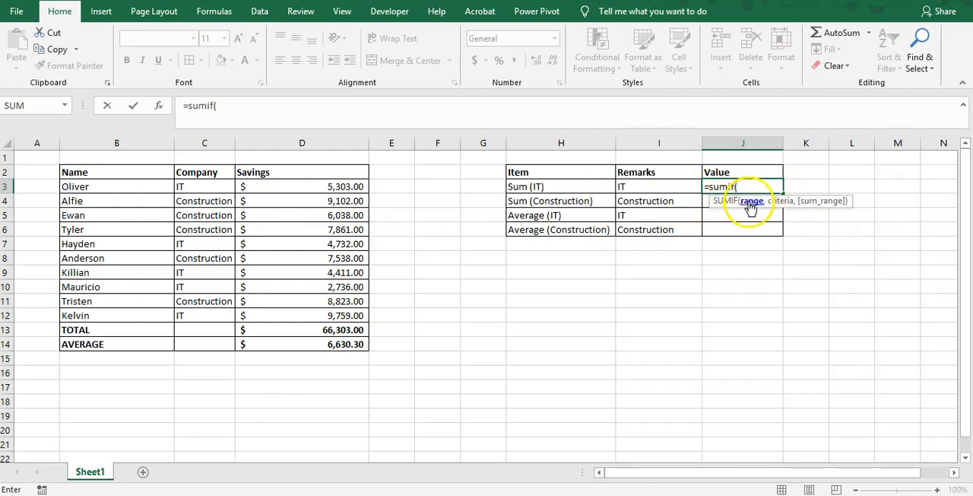
left_click_drag(206, 188, 200, 313)
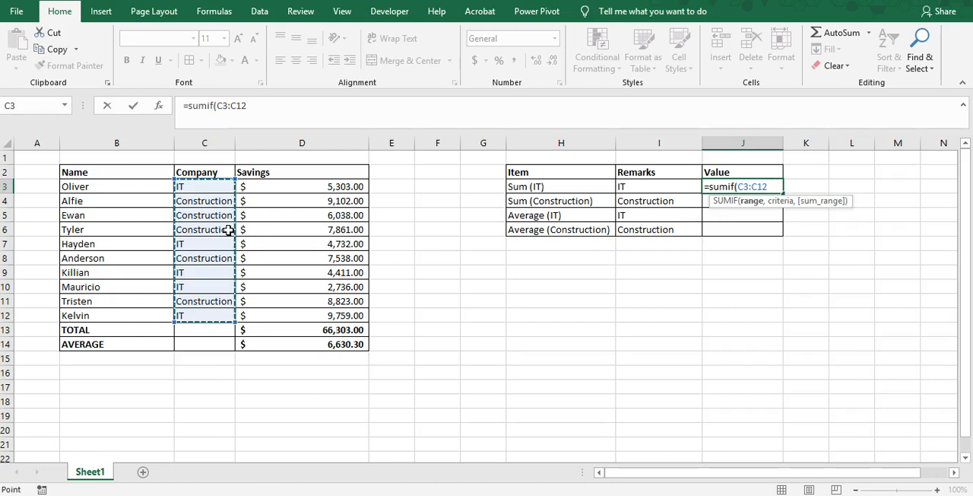
key("F4")
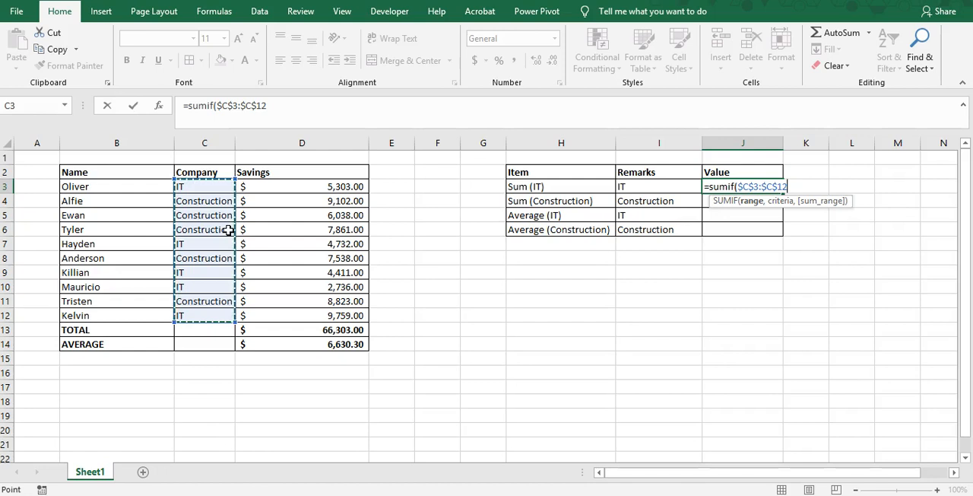
type(",")
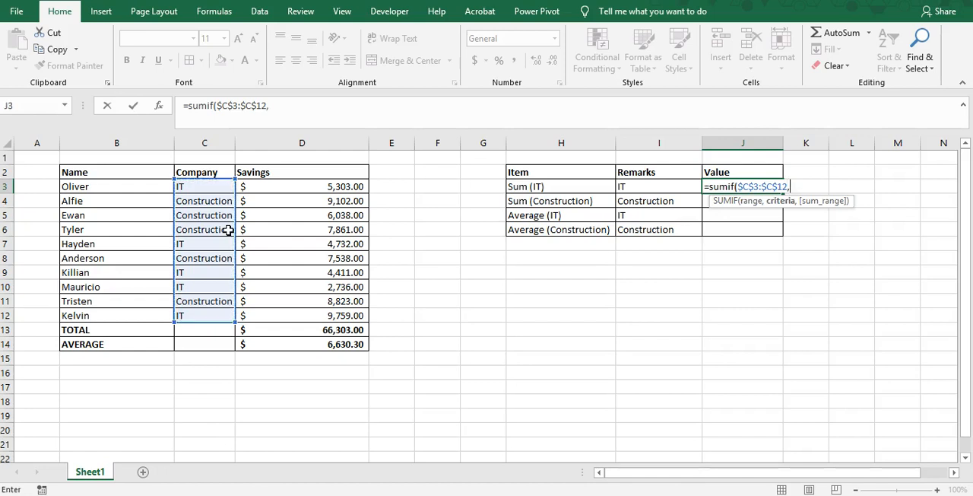
Complete the J3 SUMIF formula with I3 as the criteria and $D$3:$D$12 as the absolute sum range
left_click(644, 187)
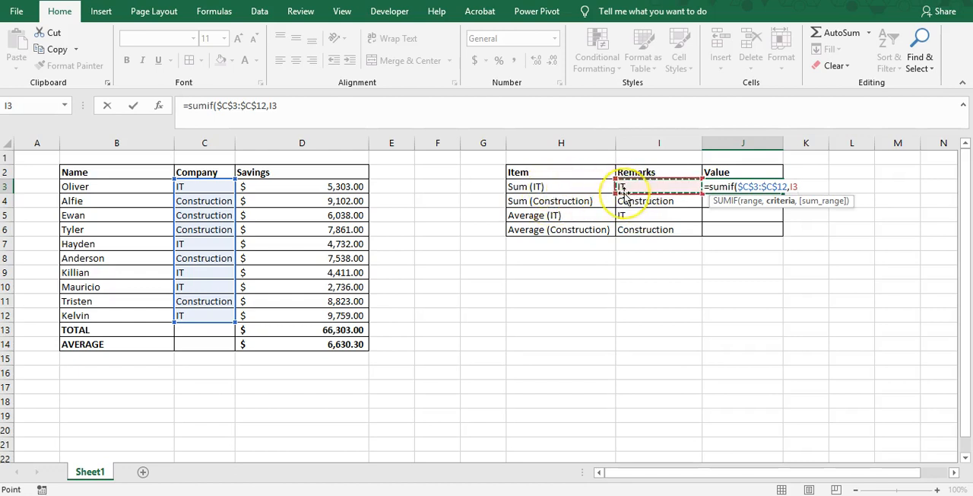
left_click(633, 192)
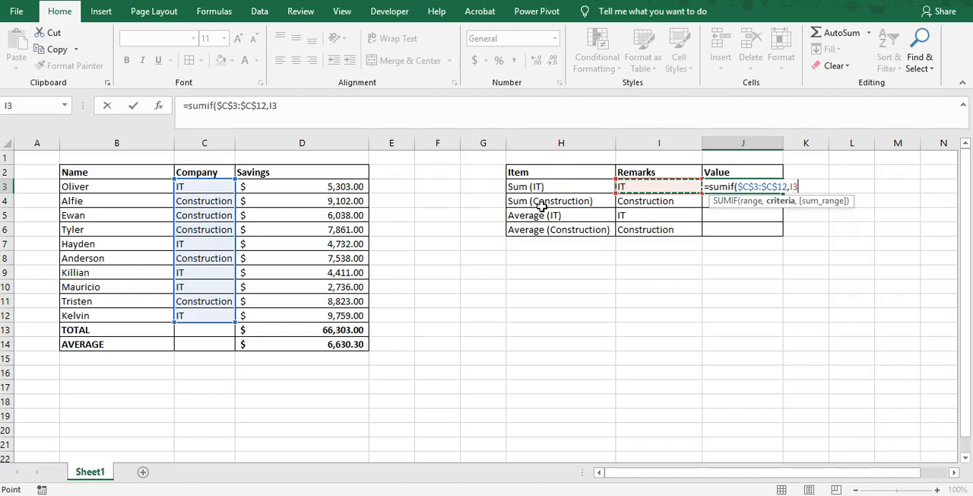
type(",")
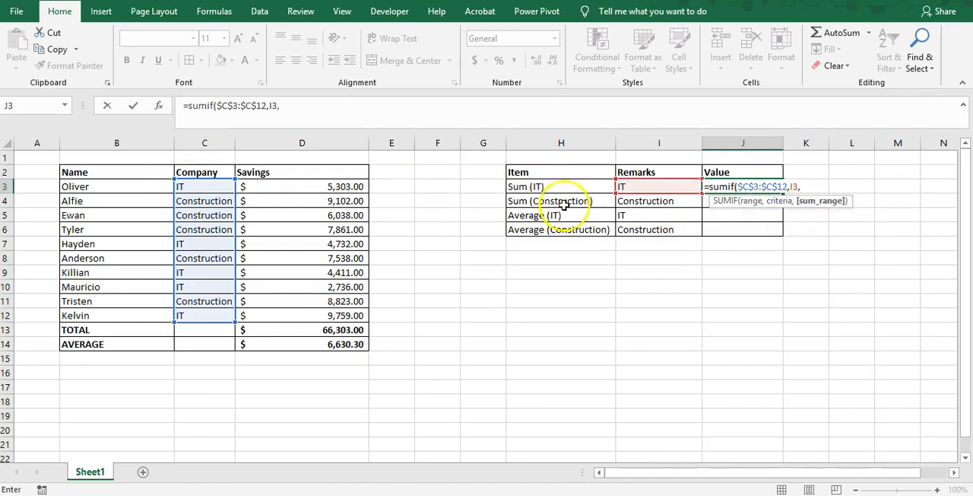
left_click_drag(285, 187, 275, 315)
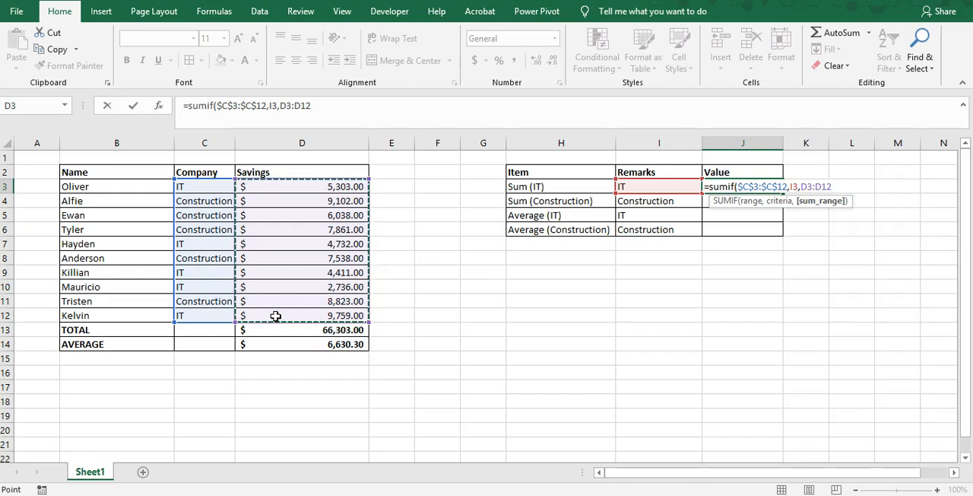
key("F4")
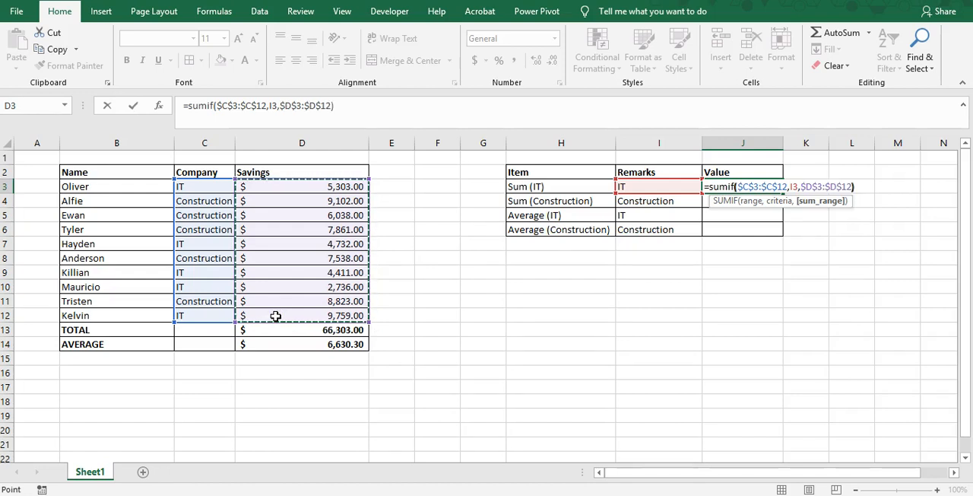
type(")")
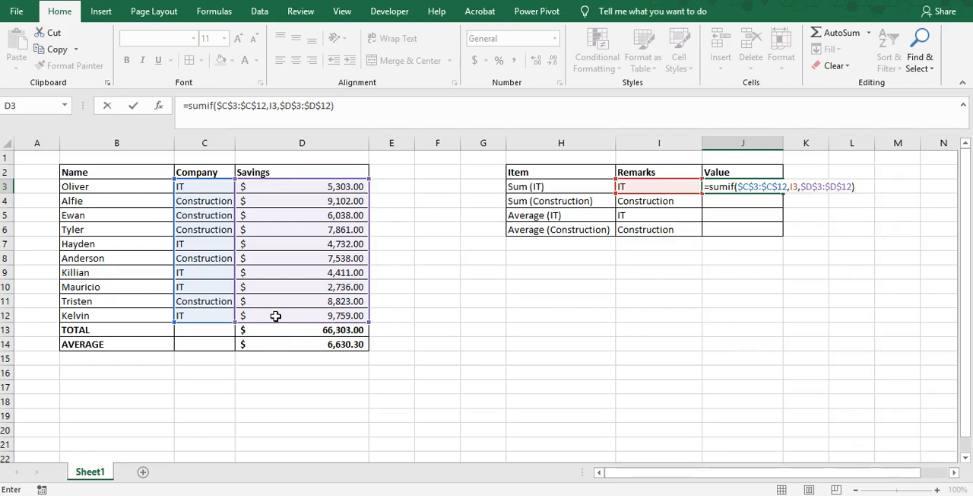
key("Return")
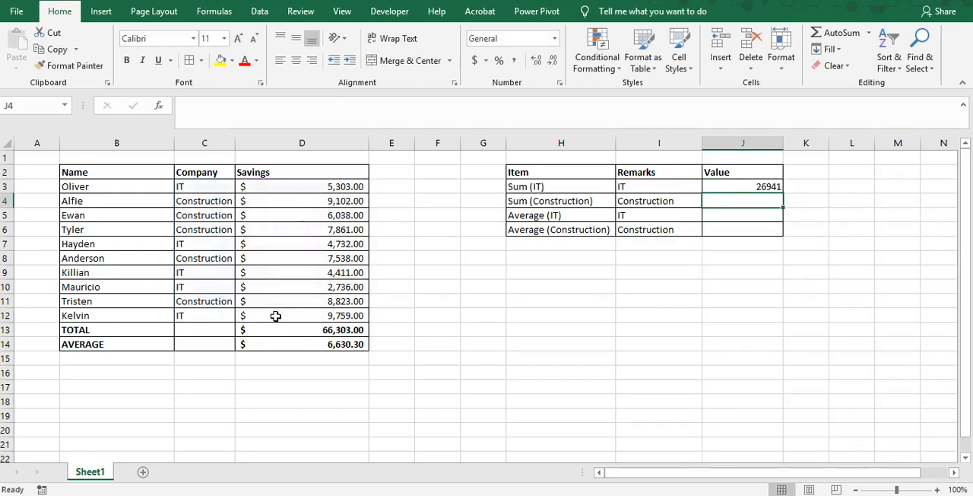
Format the IT savings sum in J3 as accounting with the dollar symbol
key("Up")
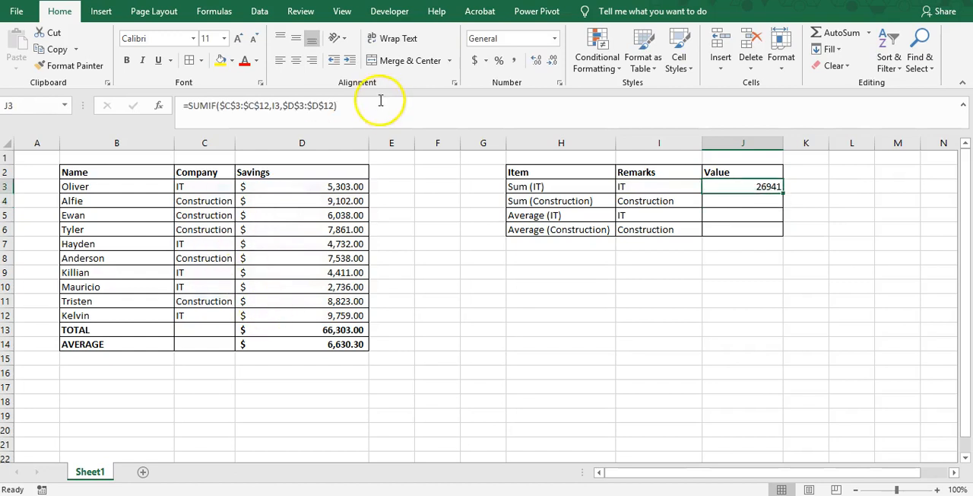
left_click(474, 60)
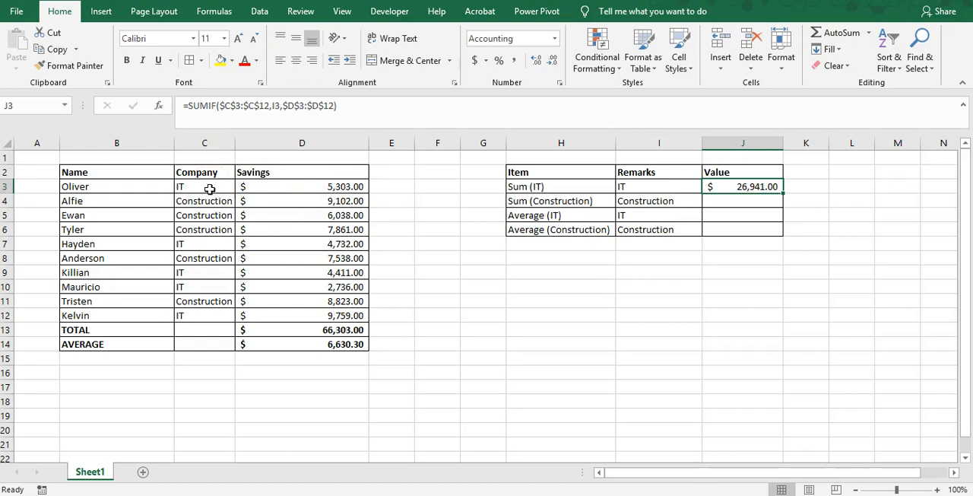
key("Left")
key("Left")
key("Left")
key("Right")
key("Right")
key("Right")
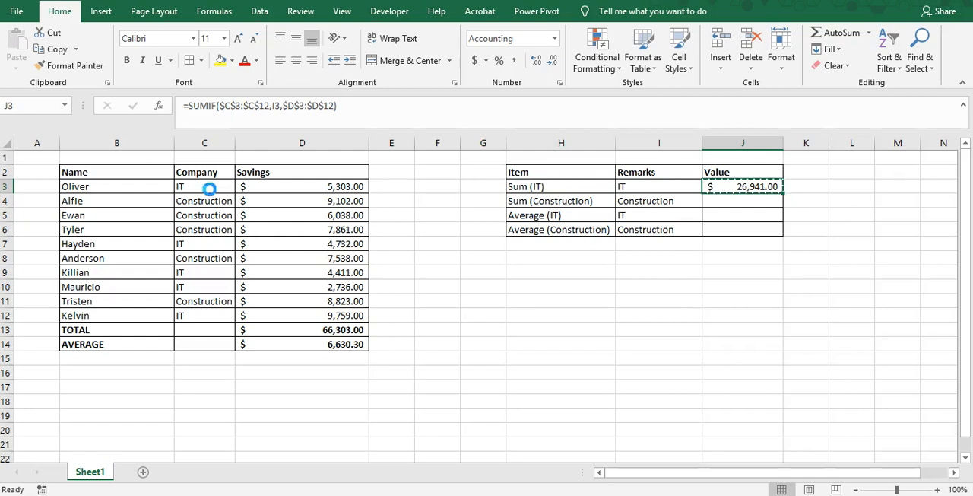
Copy the SUMIF formula from J3 into J4 for the Construction sum and check its references
key("ctrl+c")
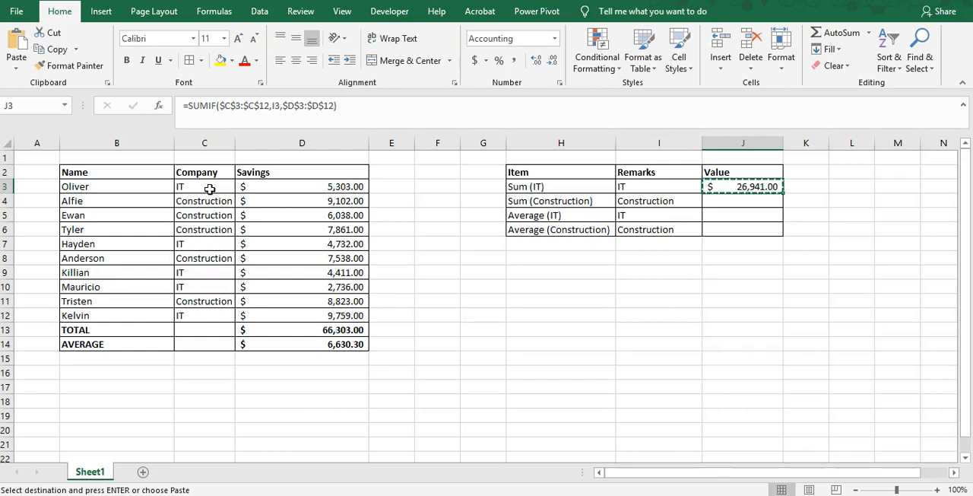
key("Down")
key("Up")
key("Down")
key("ctrl+v")
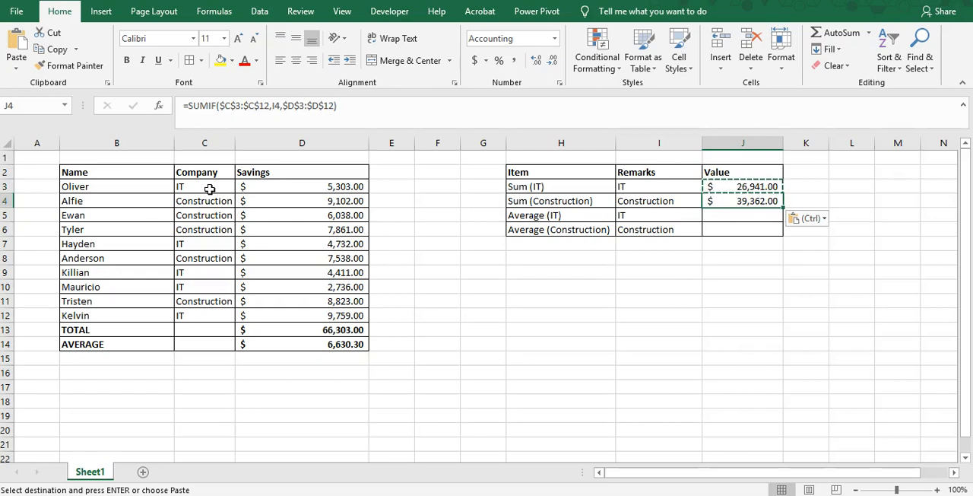
key("F2")
key("Escape")
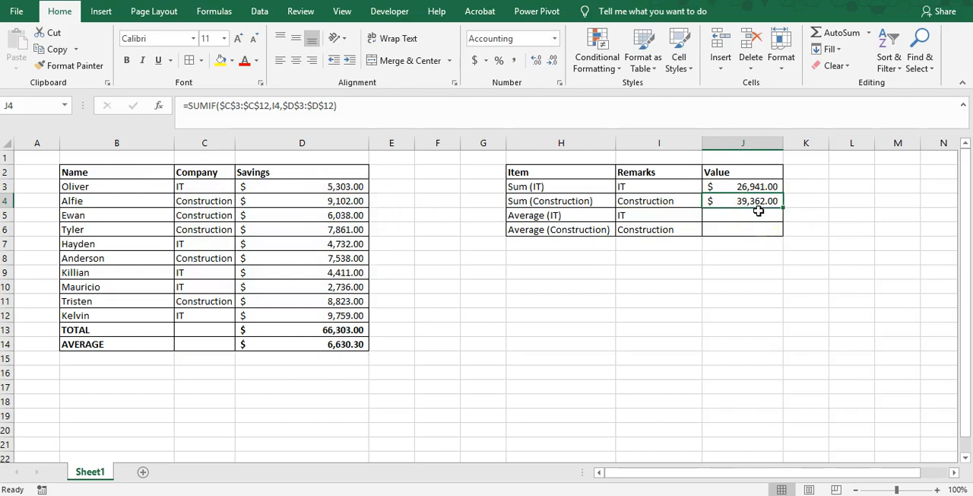
Start an AVERAGEIF formula in J5 with the Company entries as the absolute range $C$3:$C$12
left_click(749, 216)
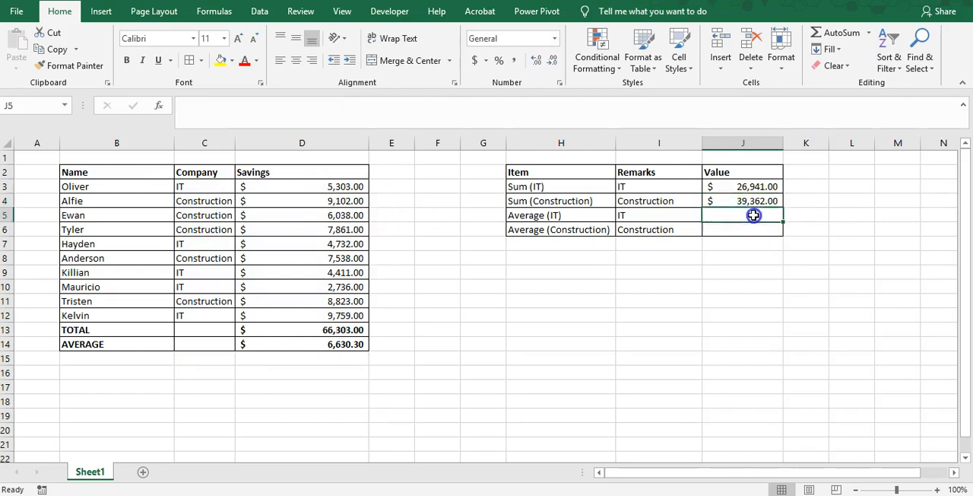
left_click(545, 216)
left_click(722, 216)
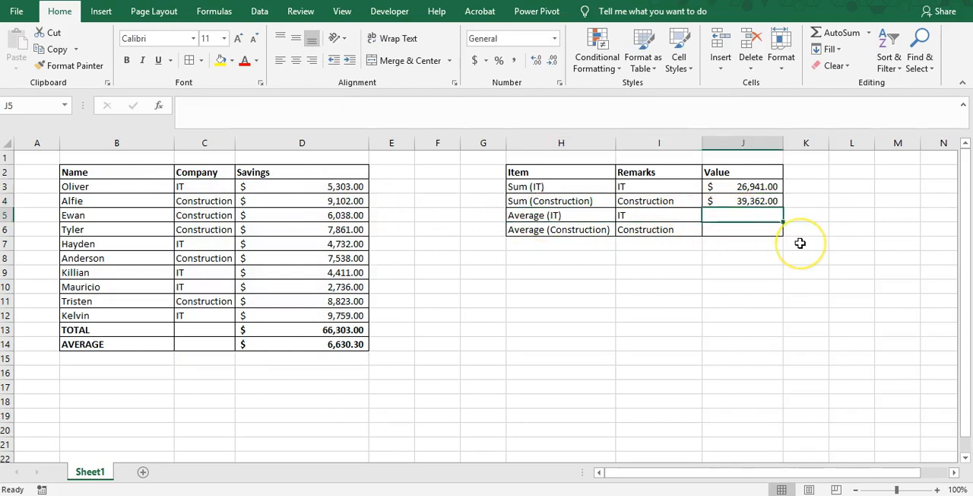
type("=ave")
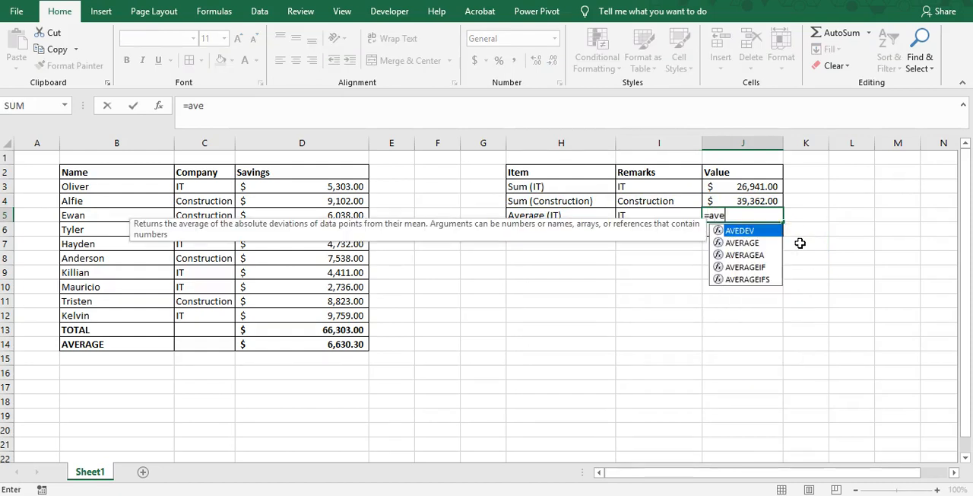
type("rage")
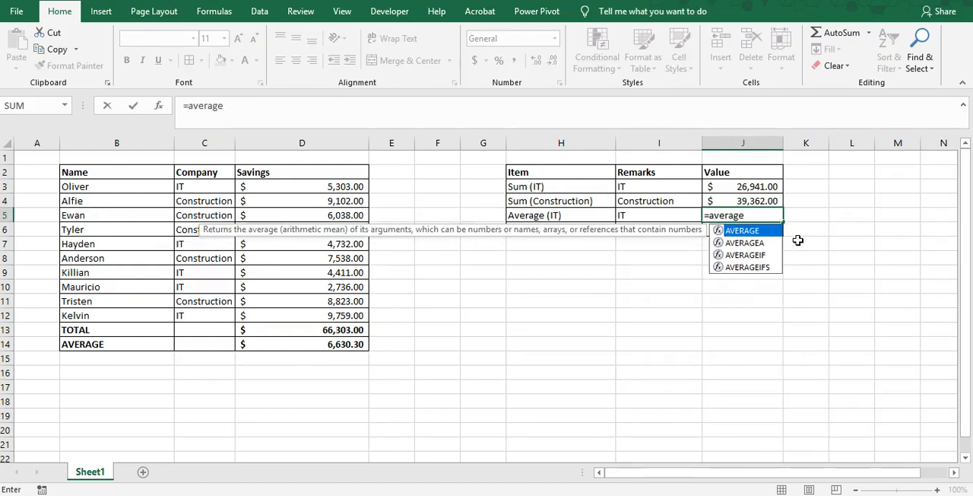
type("if(")
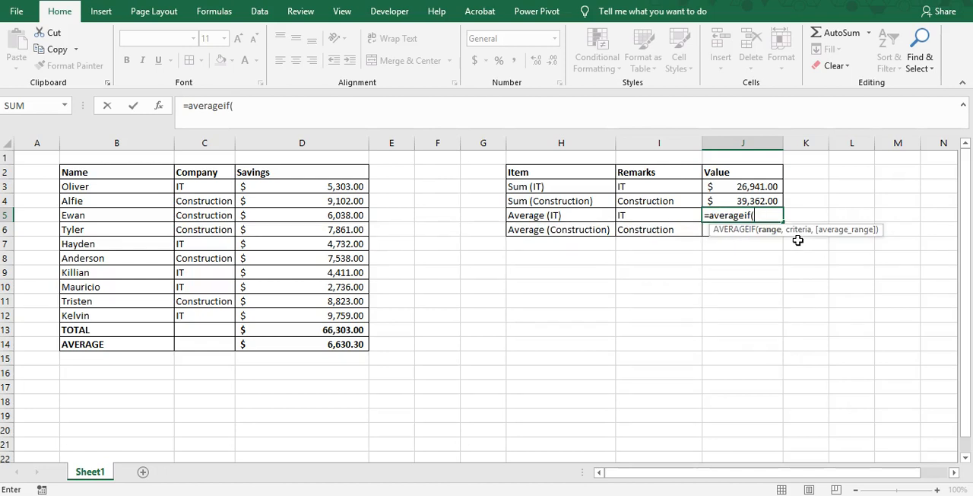
left_click(199, 188)
left_click_drag(199, 188, 200, 315)
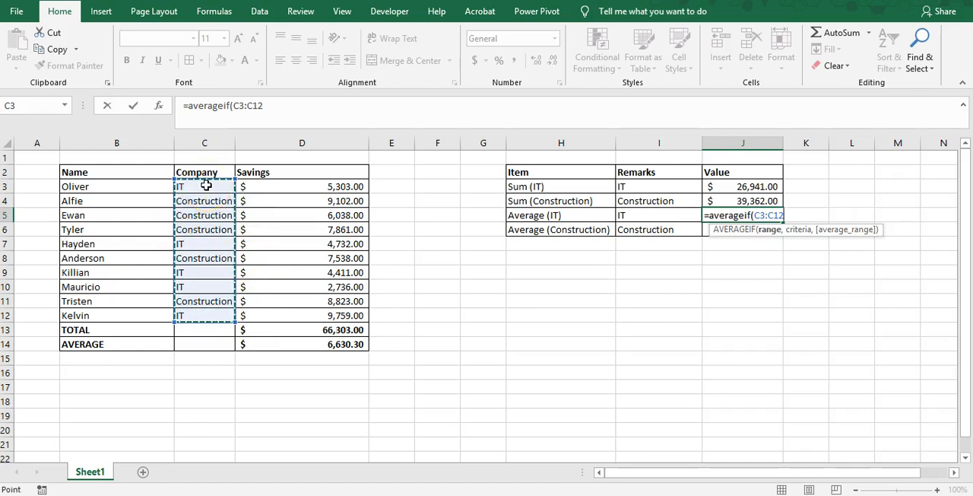
key("F4")
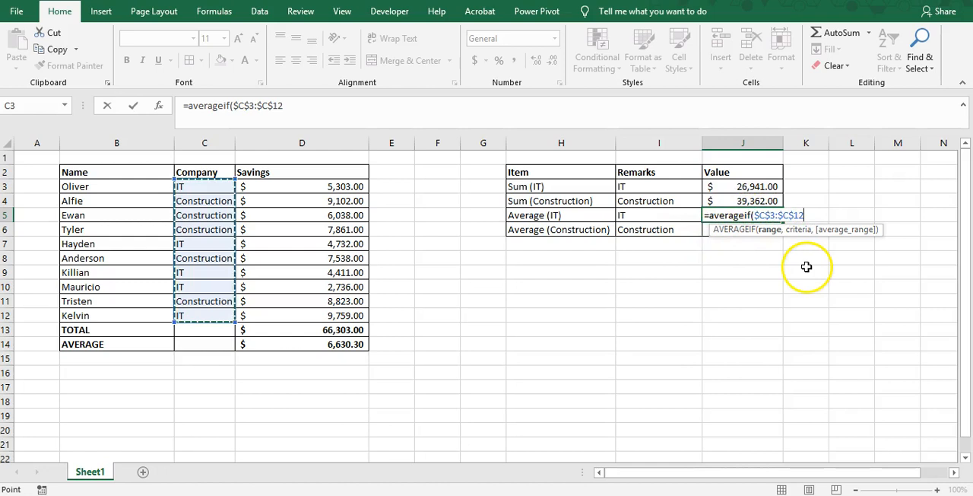
type(",")
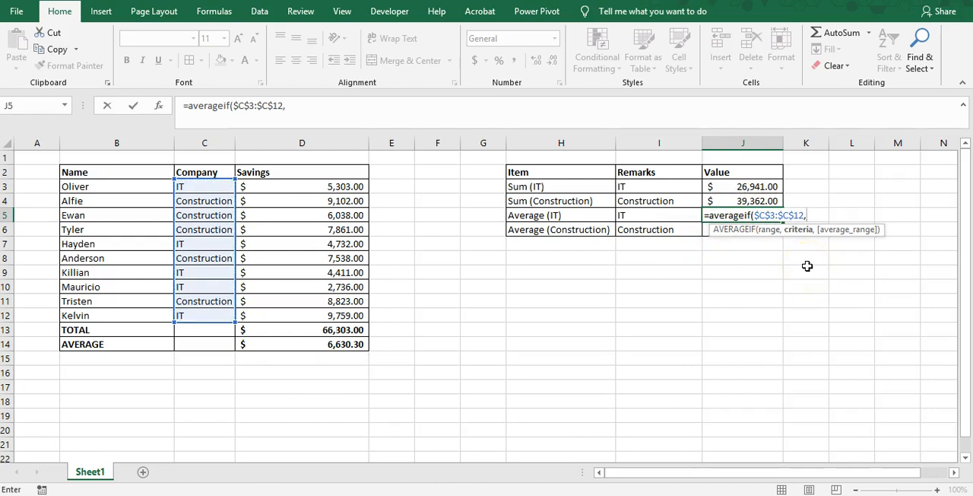
Complete the J5 AVERAGEIF formula with I5 as the criteria and $D$3:$D$12 as the absolute average range
left_click(653, 218)
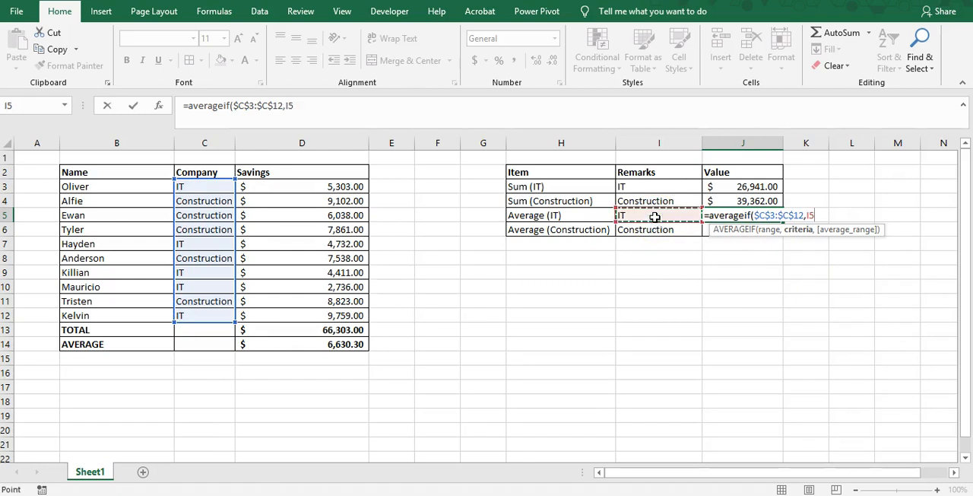
type(",")
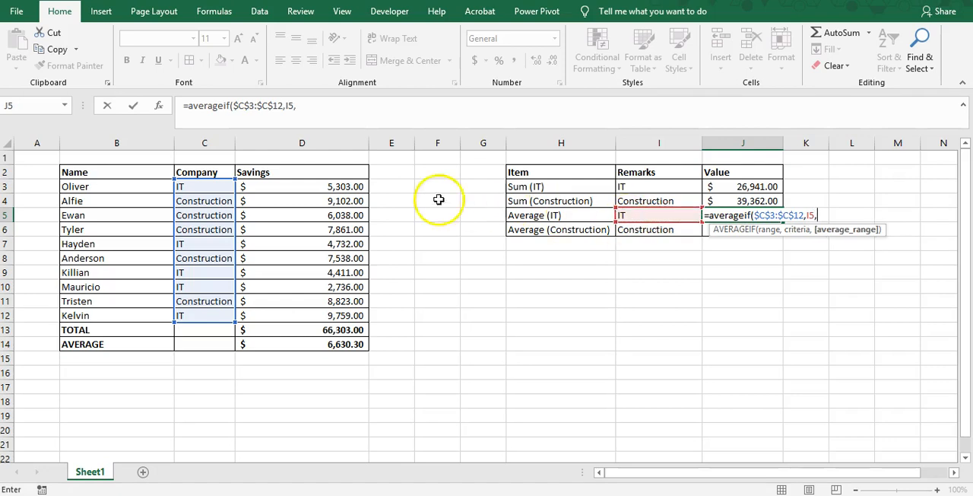
left_click_drag(282, 189, 273, 320)
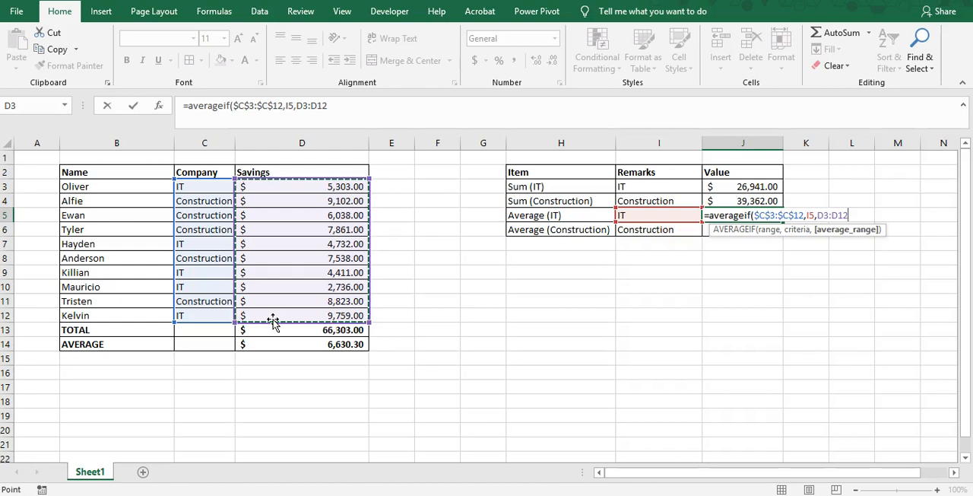
key("F4")
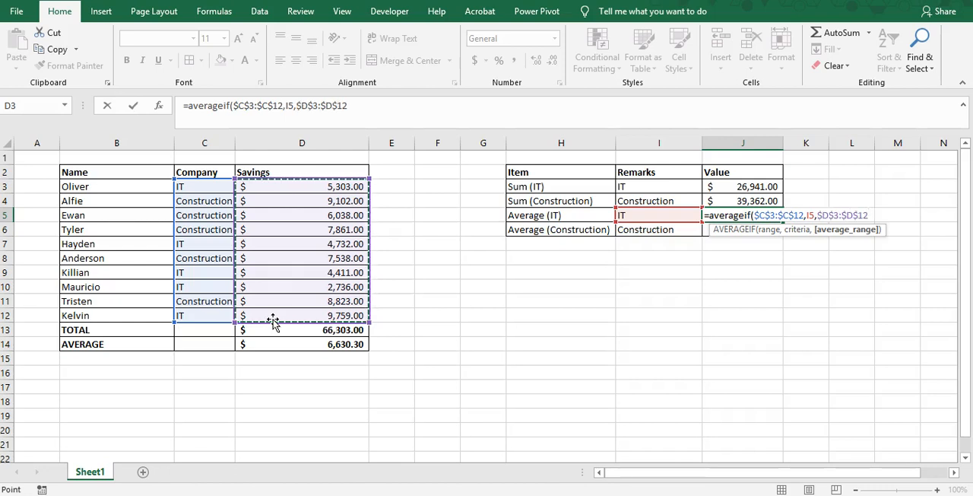
type(")")
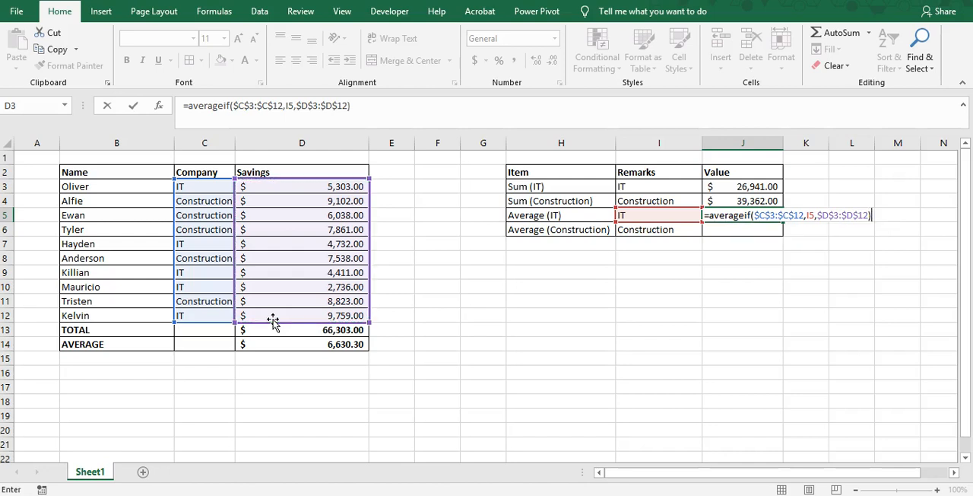
key("ctrl+Return")
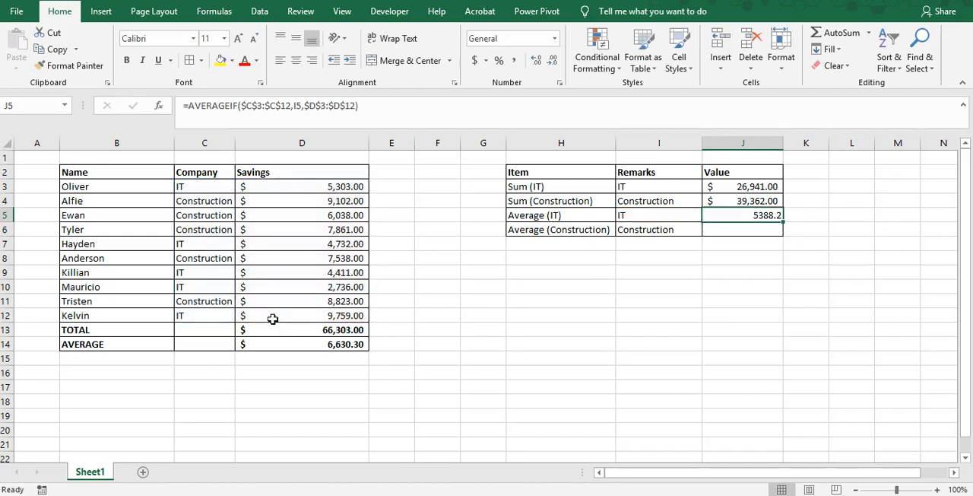
Format the IT savings average in J5 as accounting with the dollar symbol
left_click(475, 61)
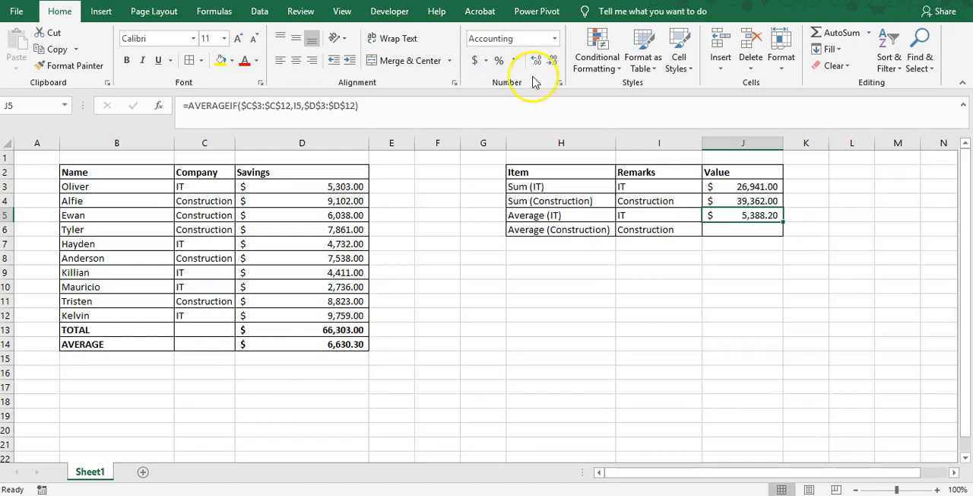
left_click(515, 63)
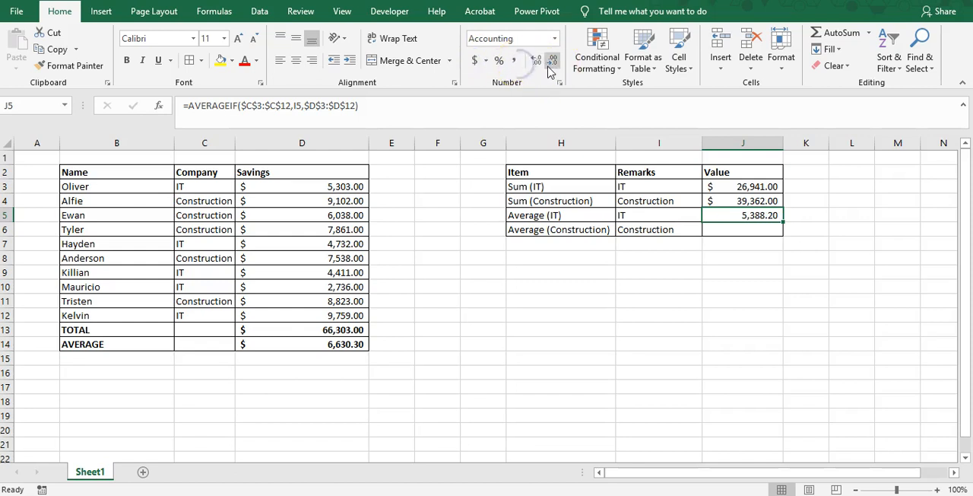
left_click(475, 60)
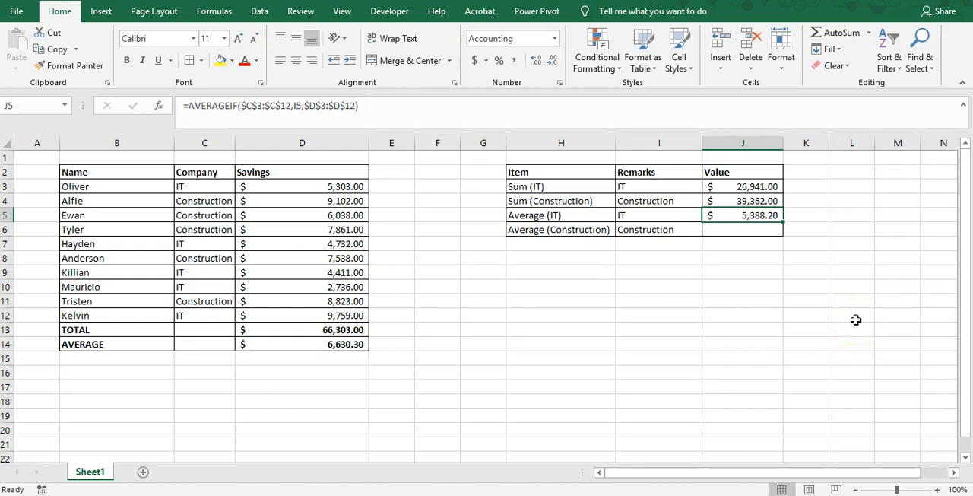
Copy the AVERAGEIF formula from J5 into J6 for the Construction average
key("ctrl+c")
key("Down")
key("Return")
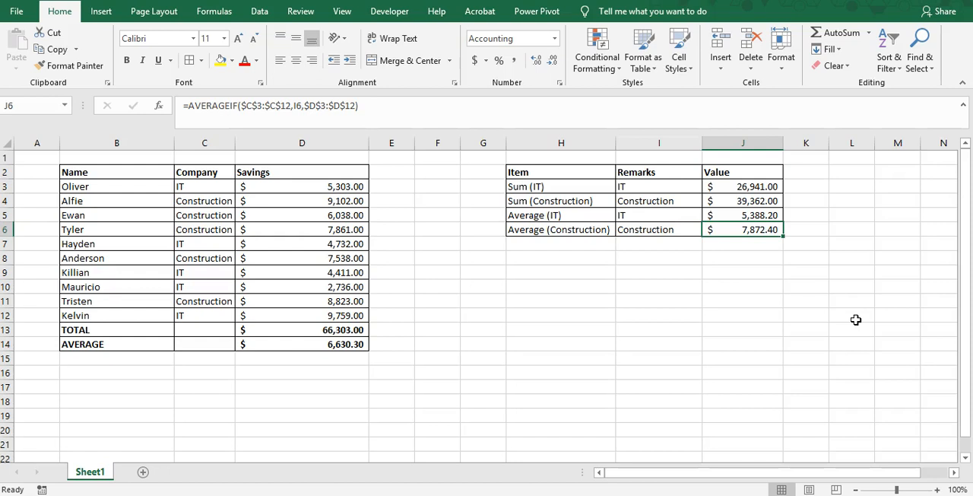
Review the whole savings table in B2:D14, including the company type of each entry
left_click(429, 346)
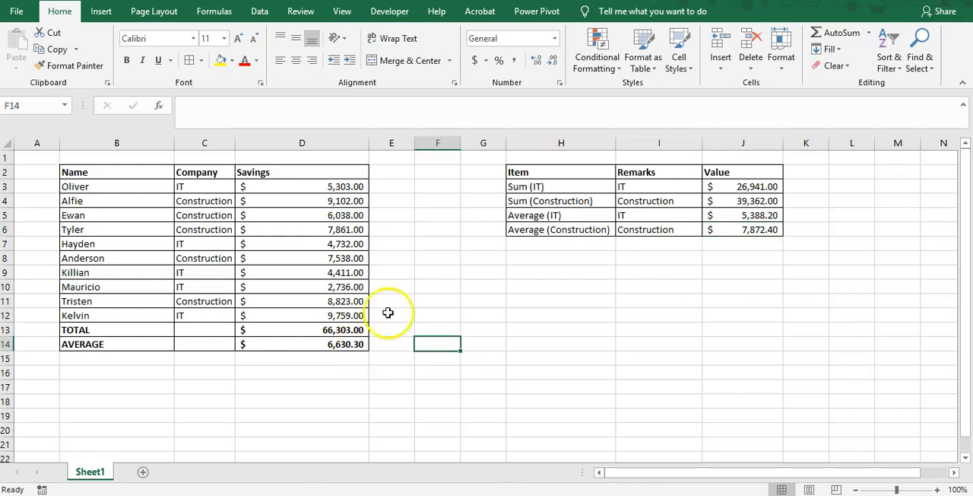
left_click_drag(114, 174, 343, 343)
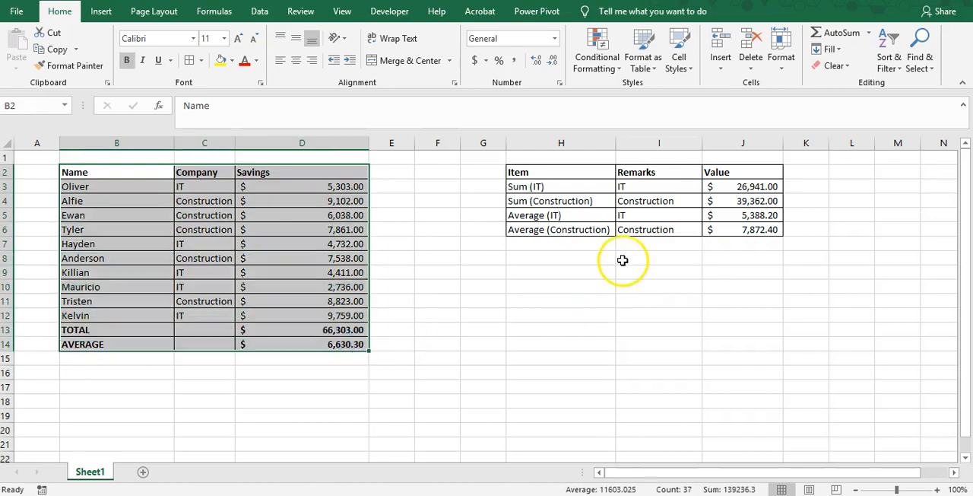
left_click(327, 229)
left_click(315, 192)
left_click_drag(134, 176, 307, 344)
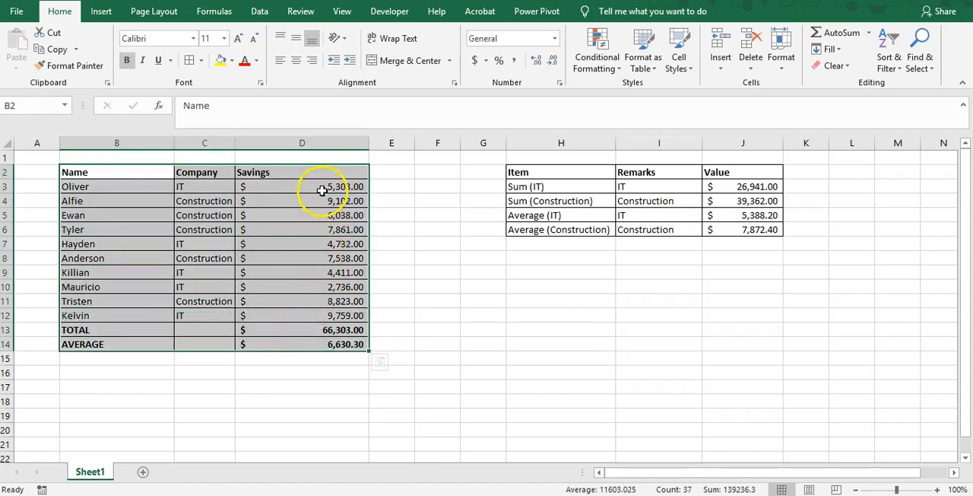
left_click(327, 187)
left_click(193, 187)
Select the IT savings in D3, D7, D9, D10 and D12 together to check their sum and average against the summary table
left_click(308, 188)
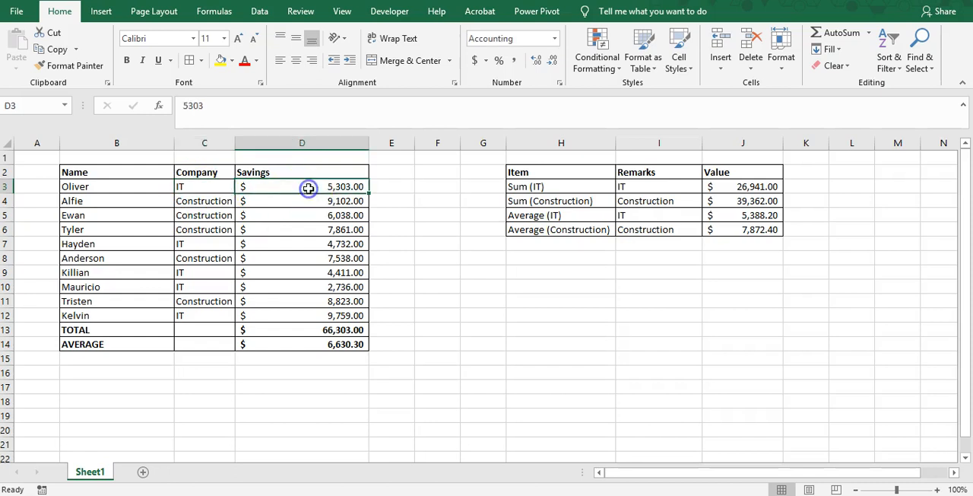
left_click(263, 245, "ctrl")
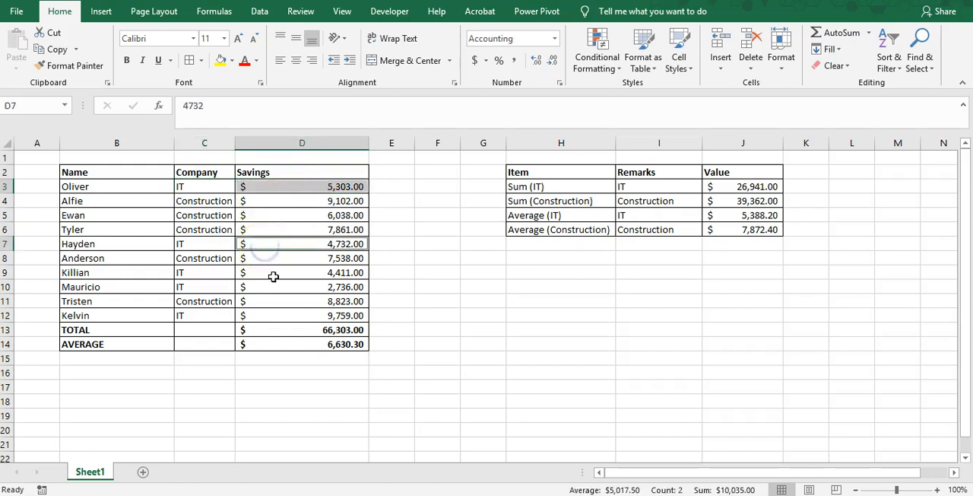
left_click(274, 275, "ctrl")
left_click(278, 288, "ctrl")
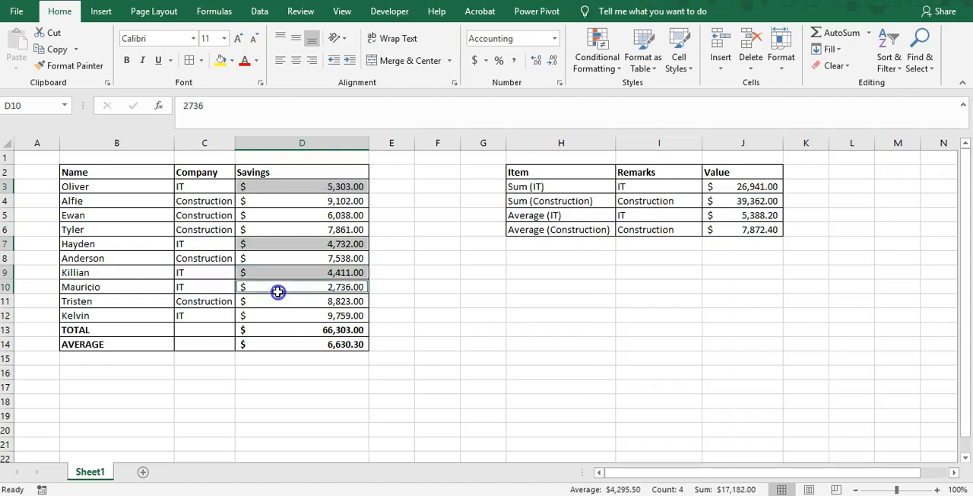
left_click(282, 316, "ctrl")
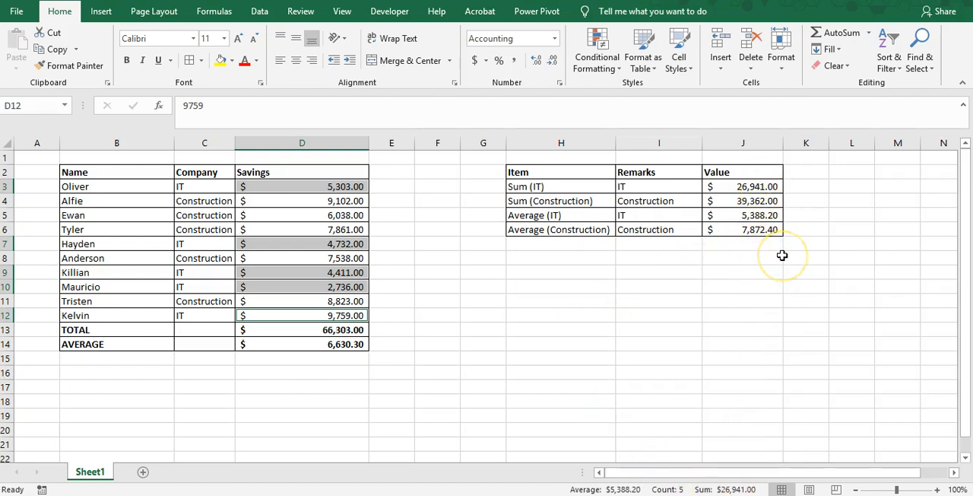
left_click(648, 282)
left_click(403, 299)
left_click(804, 314)
left_click(597, 333)
left_click(574, 283)
left_click(574, 257)
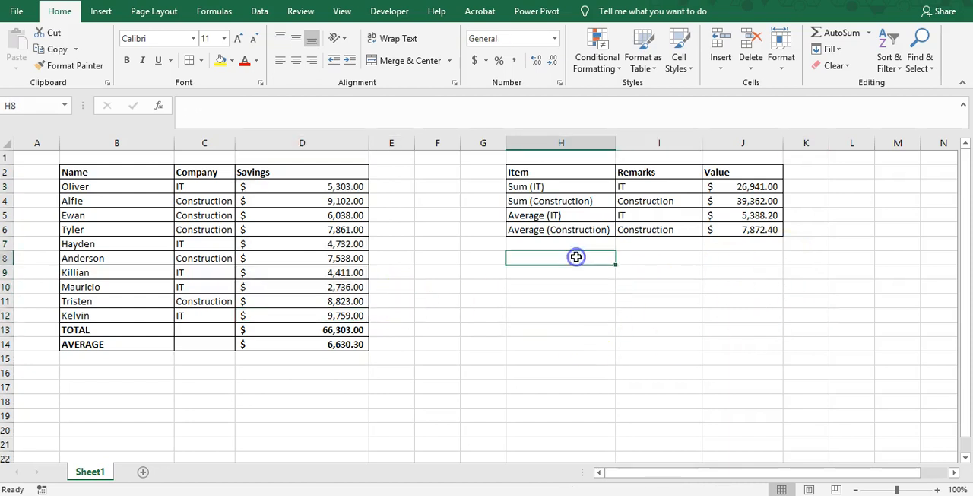
Review the summary table of sums and averages in H2:J6
left_click(562, 172)
left_click(582, 217)
left_click(570, 201)
left_click(578, 174)
left_click_drag(578, 173, 717, 229)
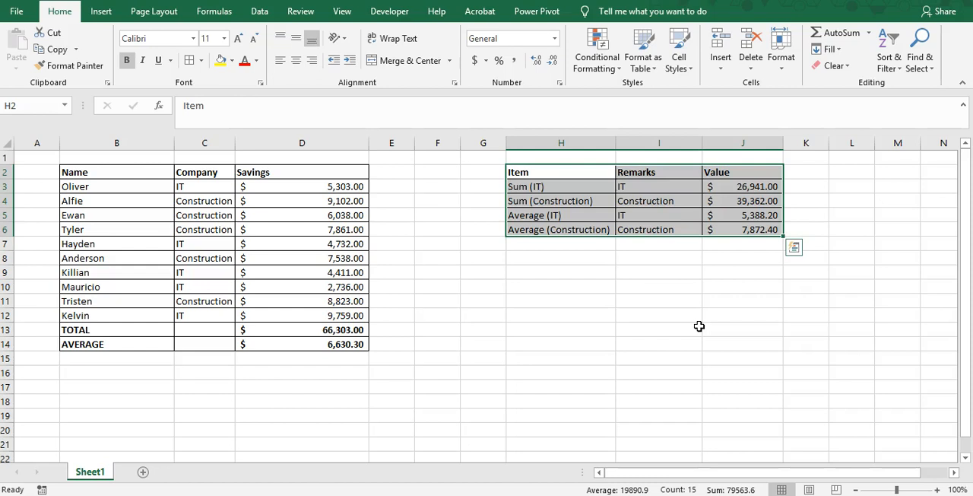
left_click(545, 327)
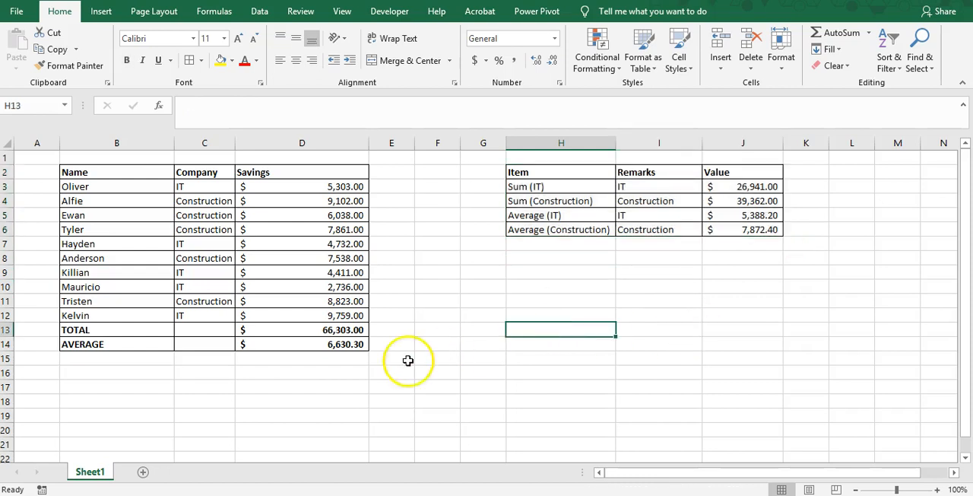
left_click(403, 359)
left_click(338, 383)
left_click(142, 377)
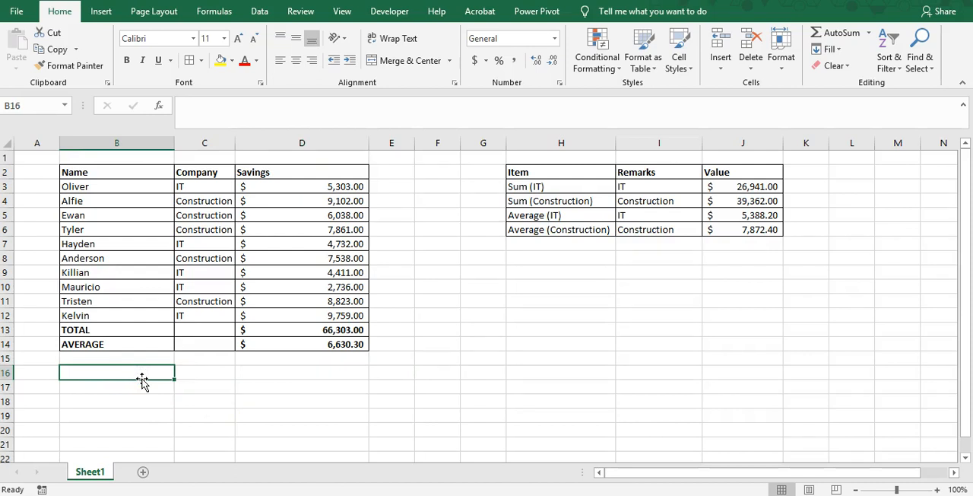
type("SUBTOTAL")
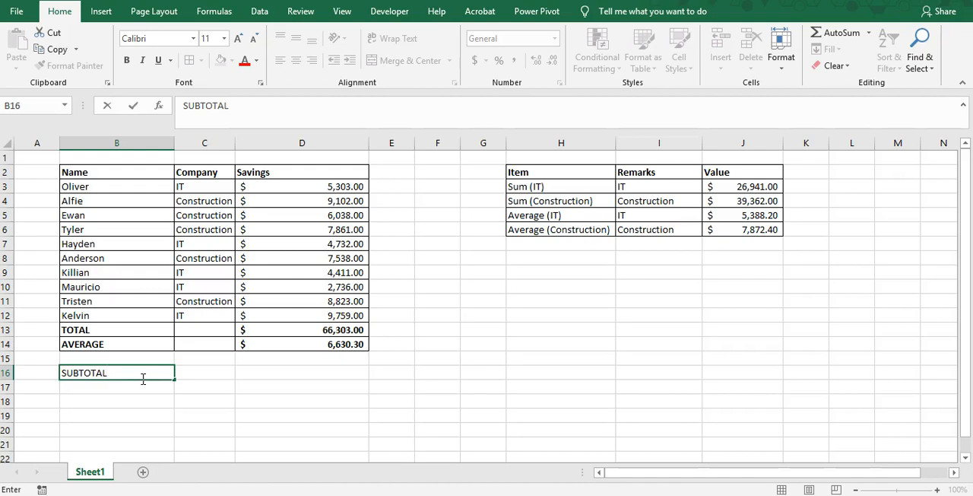
key("Return")
left_click(142, 378)
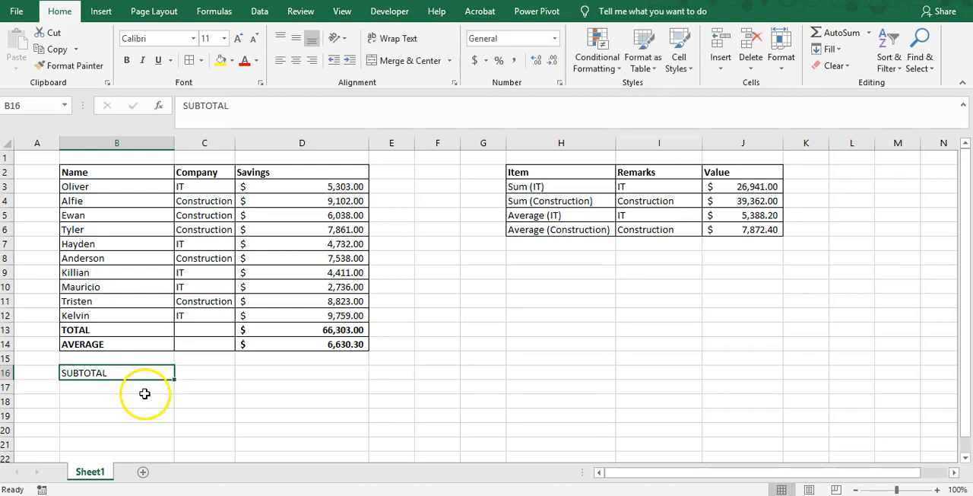
key("Delete")
left_click(131, 400)
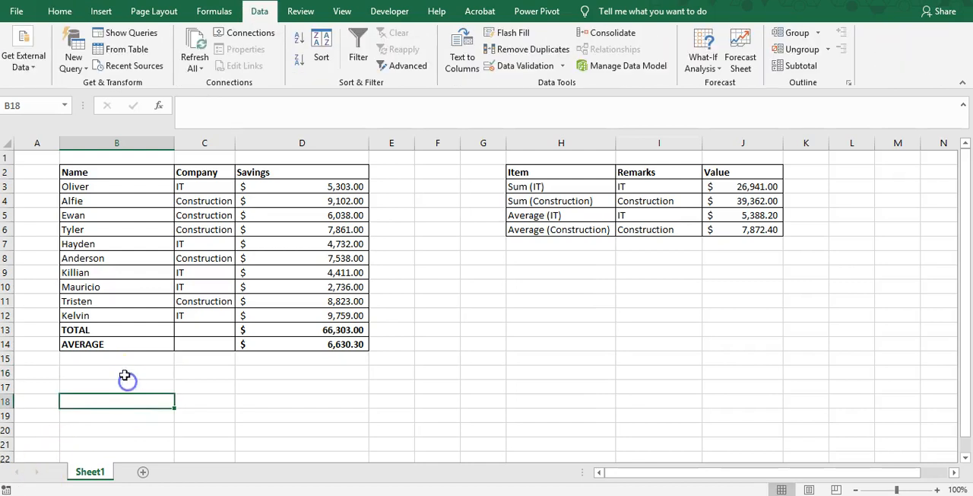
Enter the label SUBTOTAL in B16 below the savings table
left_click(126, 377)
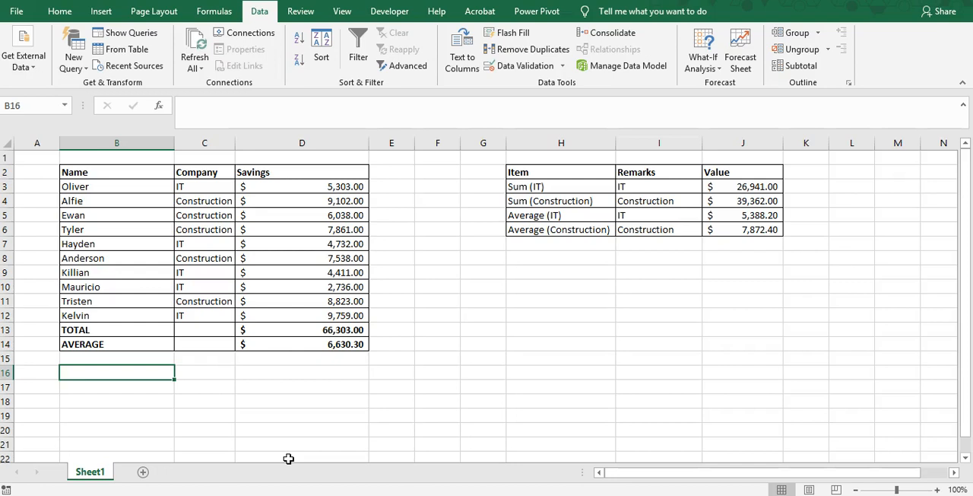
type("SUBTO")
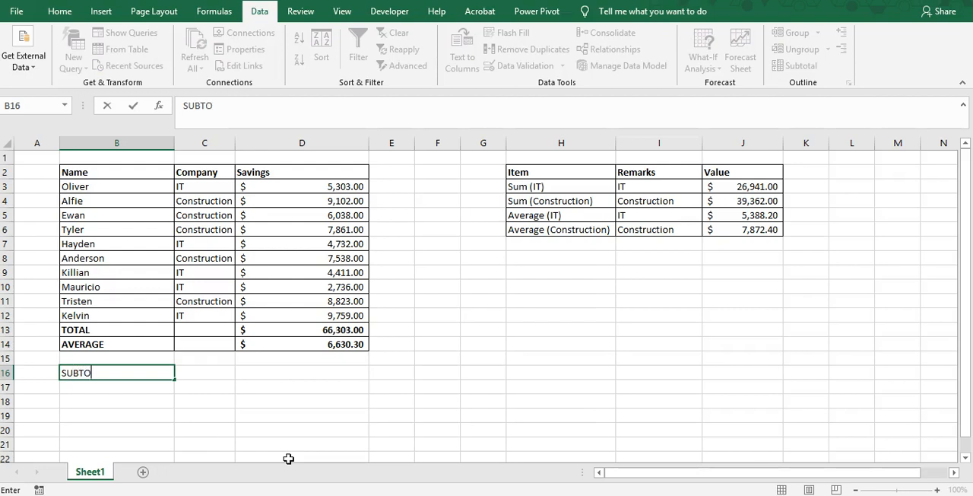
type("TAL")
key("ctrl+Return")
key("Up")
key("Up")
key("Up")
key("Up")
key("Up")
key("Up")
key("Up")
key("Up")
key("Up")
key("Up")
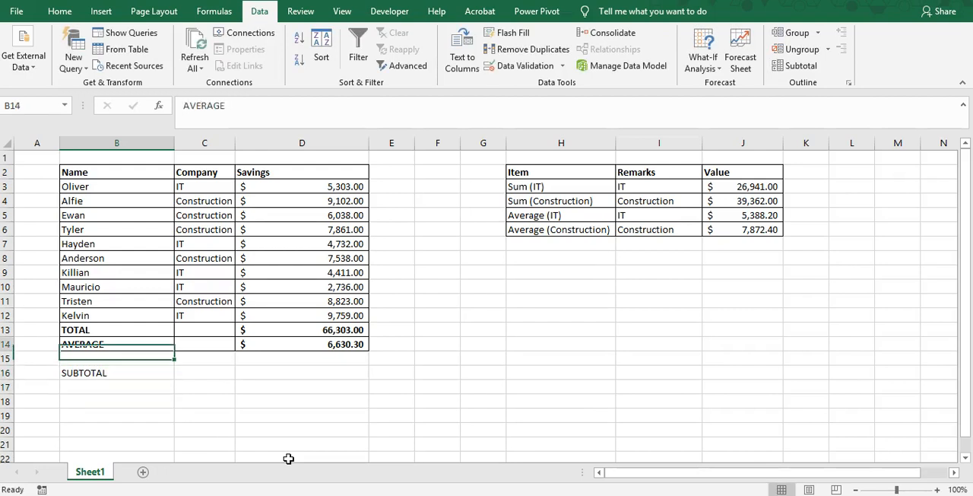
key("Right")
key("Right")
key("Right")
key("Right")
key("Right")
key("Right")
key("Right")
key("Right")
key("Right")
key("Left")
key("Left")
key("Left")
key("Left")
key("Left")
key("Left")
key("Left")
key("Left")
key("Down")
key("Down")
key("Down")
key("Down")
key("Down")
key("Down")
key("Down")
key("Down")
key("Down")
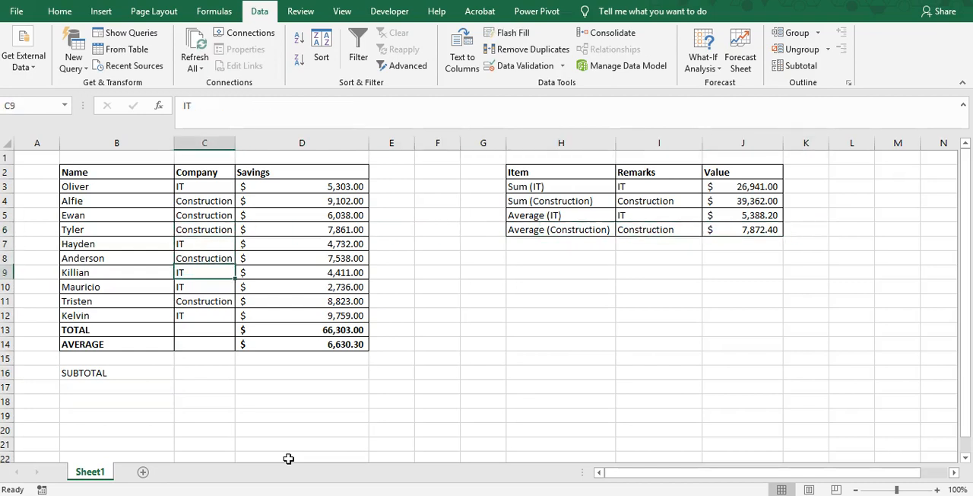
key("Down")
key("Down")
key("Left")
key("Left")
key("Right")
key("Up")
key("Right")
key("Right")
key("Left")
key("Left")
key("Left")
Start a SUBTOTAL formula in D16 to examine its available function numbers, from 1 - AVERAGE through 111 - VAR.P, and leave without entering it
key("Right")
key("Right")
key("Right")
type("=")
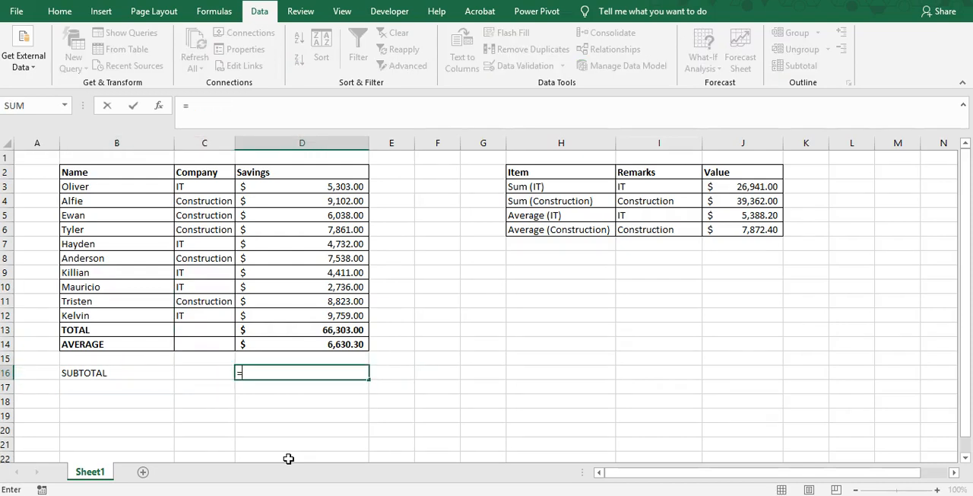
type("subtotal")
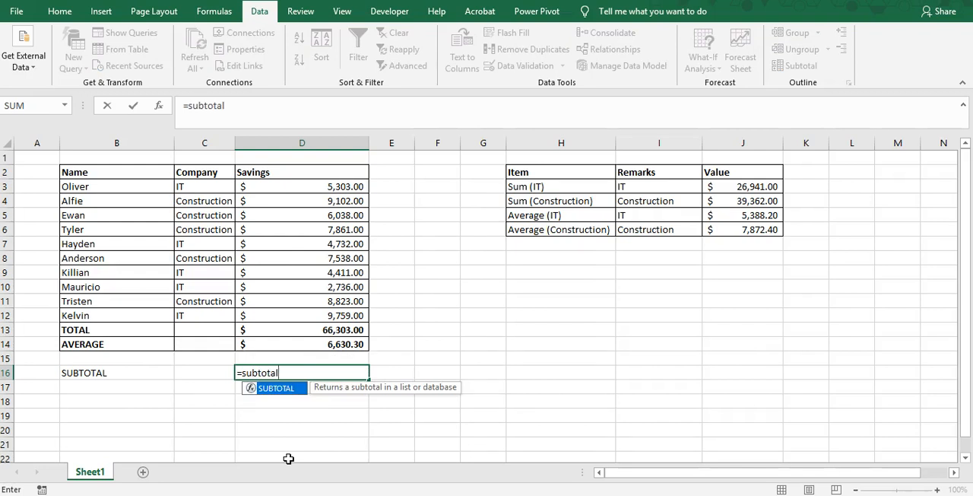
type("(")
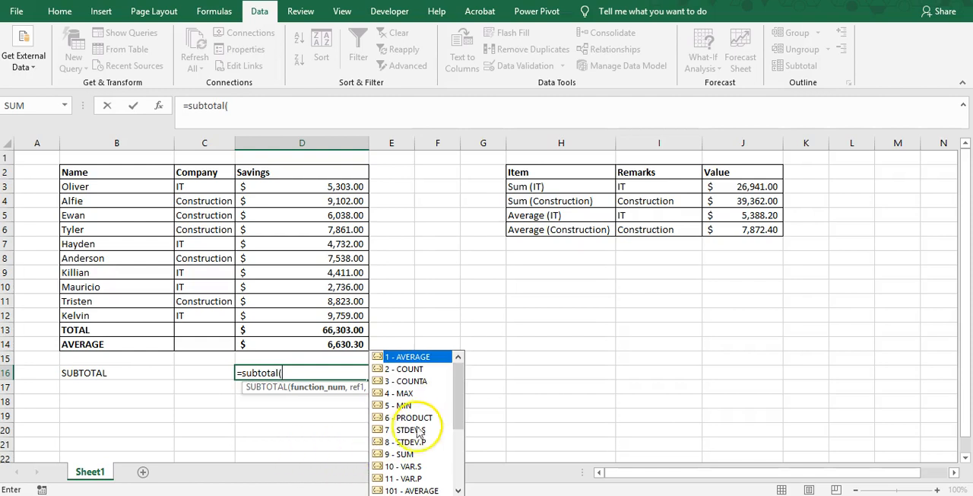
scroll(426, 430, "down", 3)
scroll(420, 433, "up", 3)
scroll(419, 432, "down", 3)
scroll(417, 425, "up", 3)
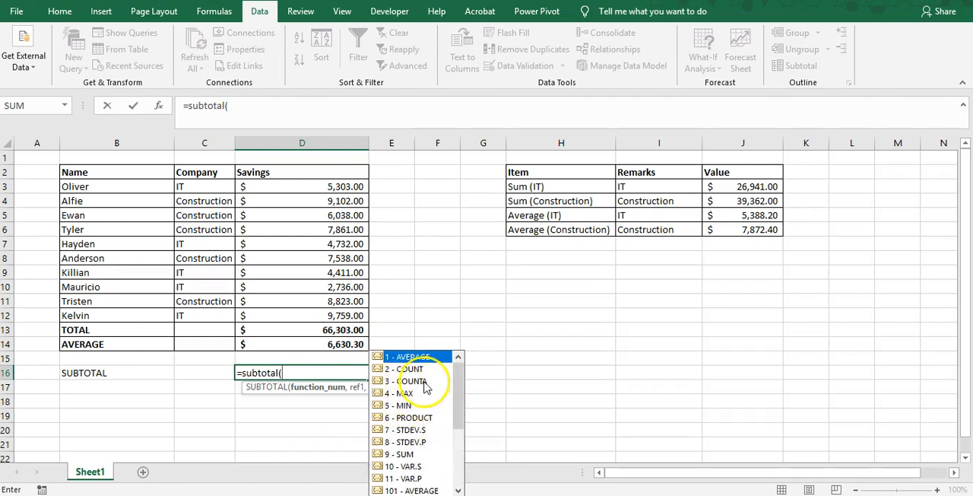
scroll(419, 380, "down", 3)
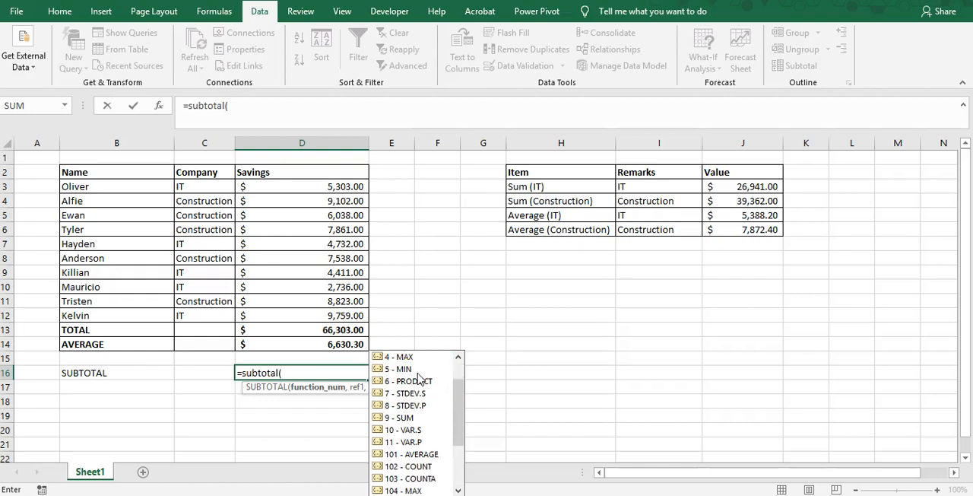
scroll(418, 384, "up", 3)
scroll(416, 386, "down", 1)
scroll(416, 388, "up", 1)
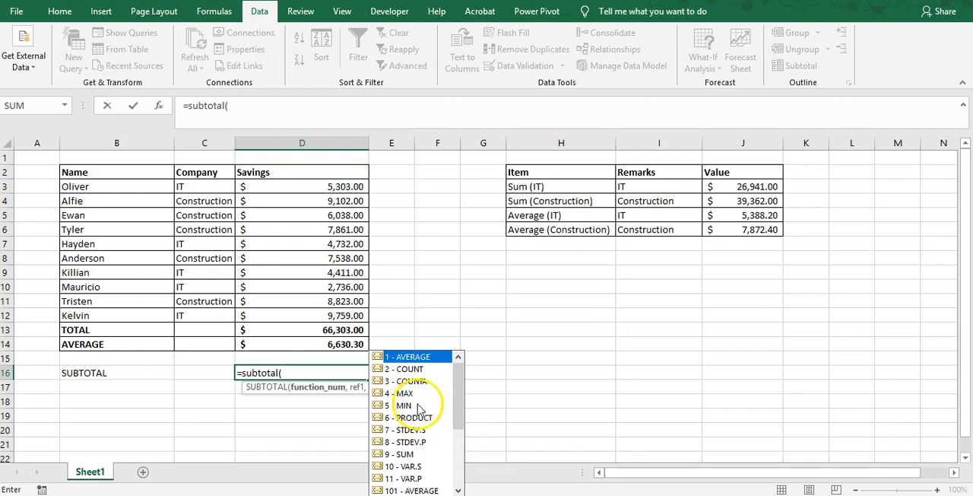
scroll(423, 414, "down", 1)
scroll(422, 426, "down", 3)
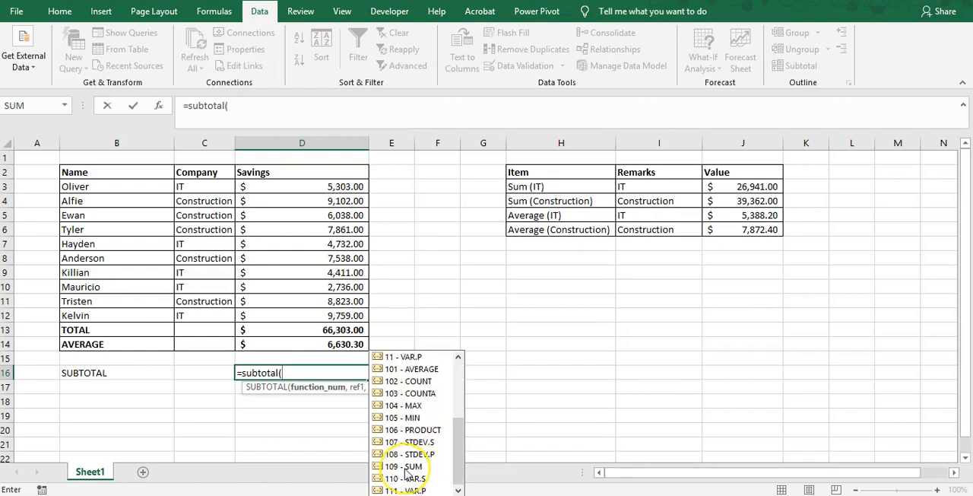
scroll(411, 448, "up", 4)
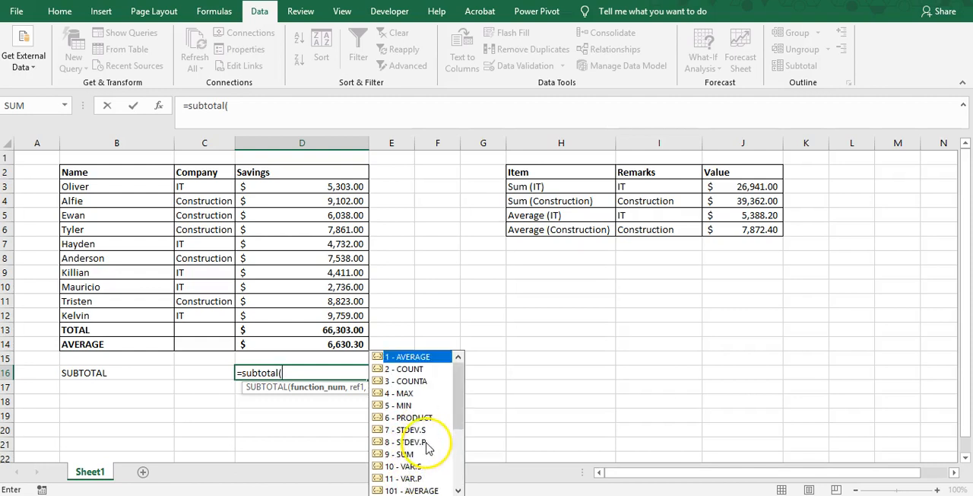
scroll(411, 430, "down", 2)
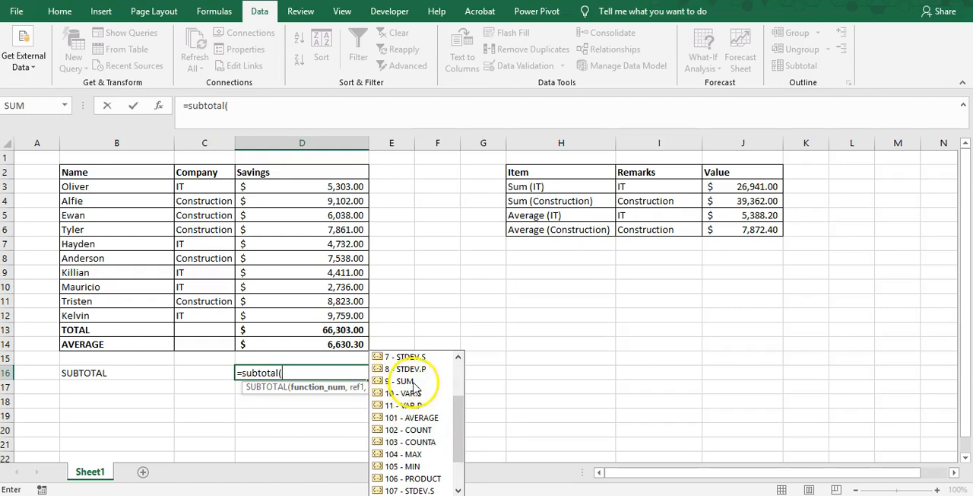
scroll(416, 403, "down", 2)
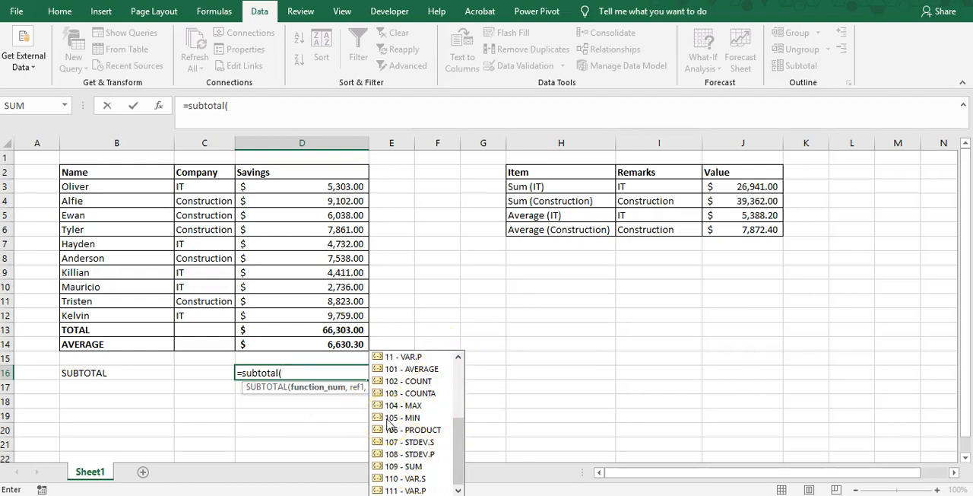
scroll(405, 411, "up", 3)
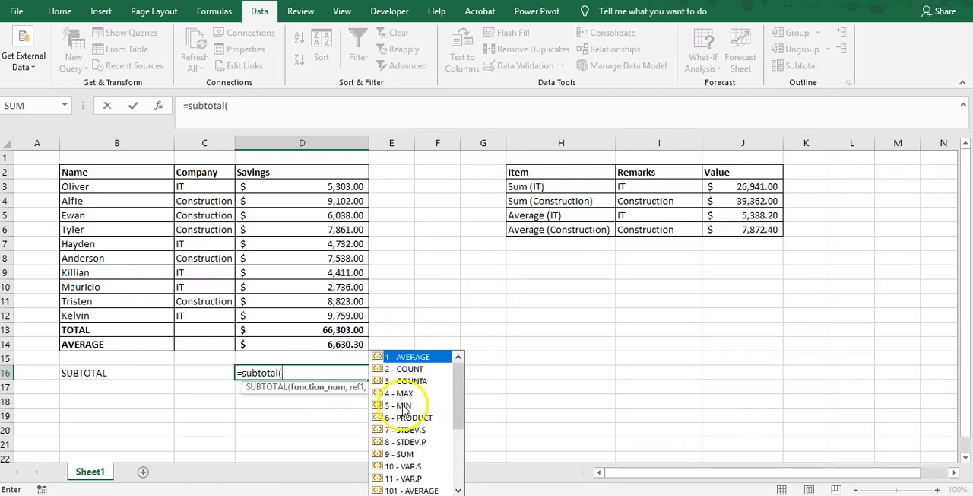
key("Escape")
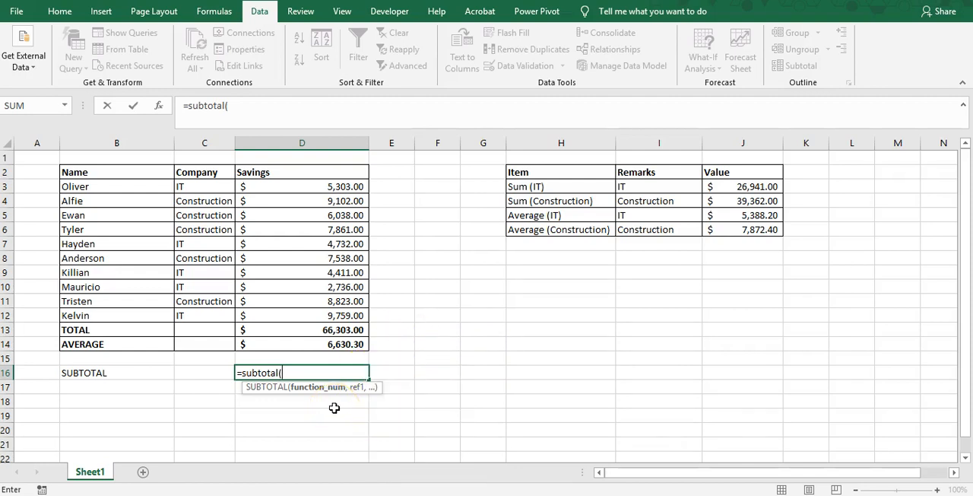
key("Escape")
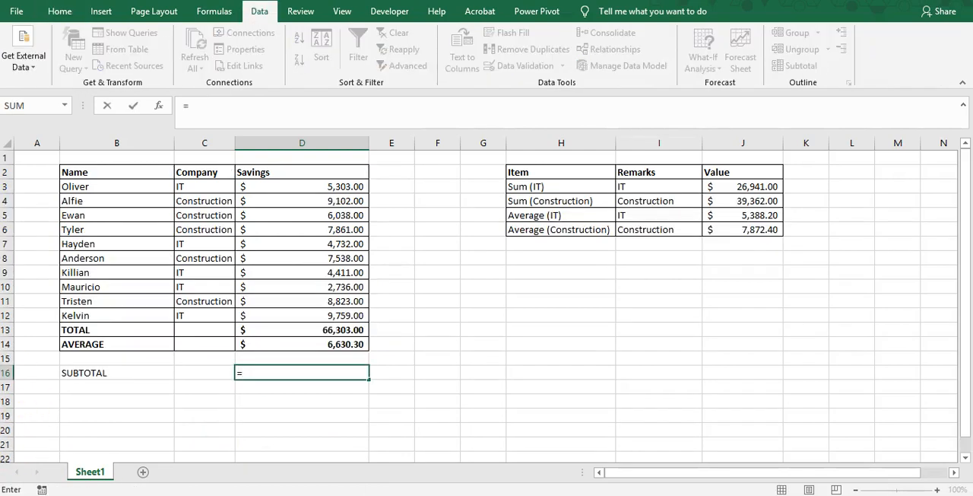
Enter =SUBTOTAL(9,D3:D12) in D16, using function 9 - SUM over the individual savings
type("sum")
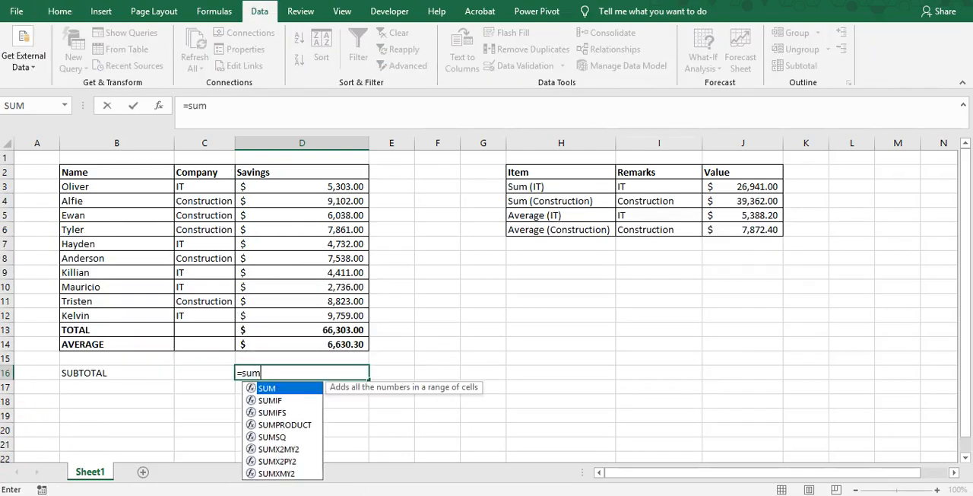
key("BackSpace")
key("BackSpace")
key("BackSpace")
type("u")
key("BackSpace")
type("su")
type("tota")
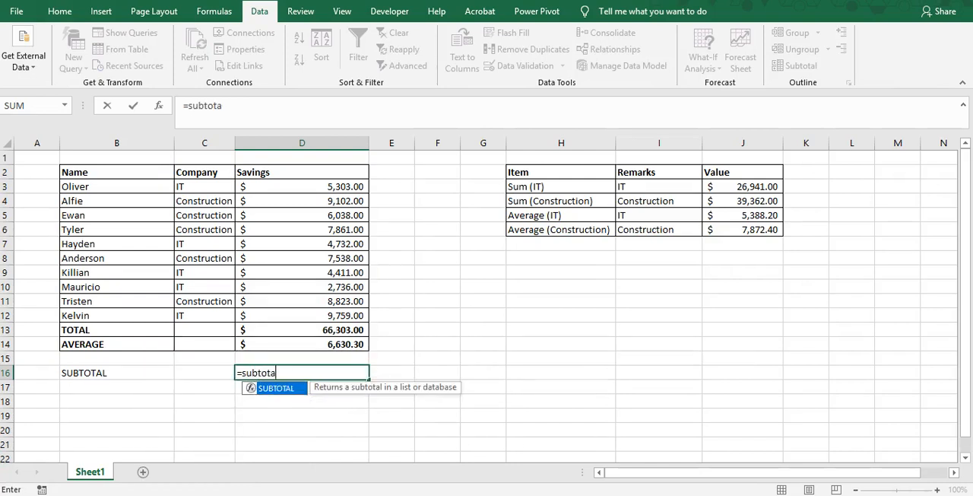
type("l(")
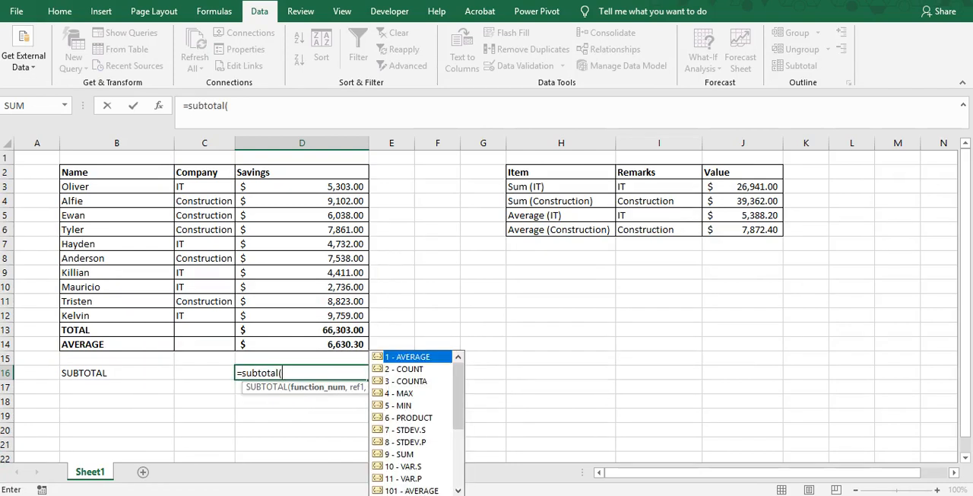
left_click(408, 456)
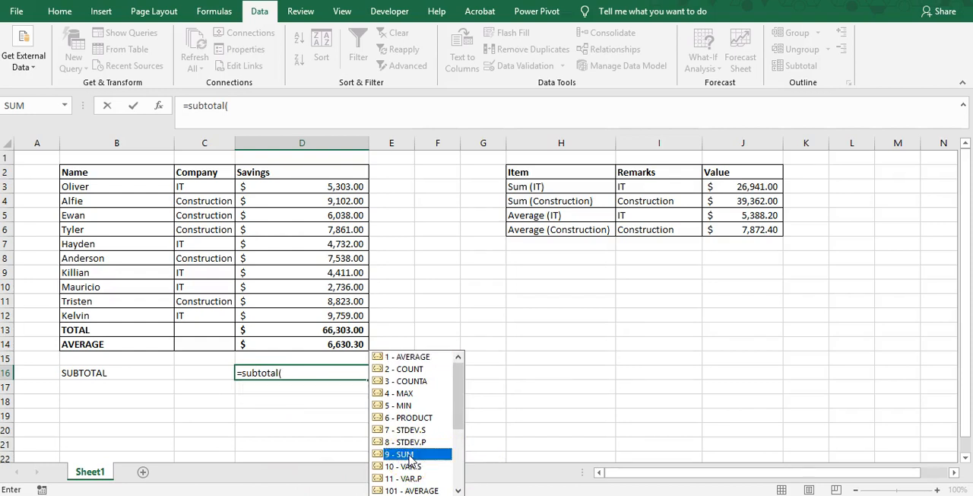
double_click(409, 456)
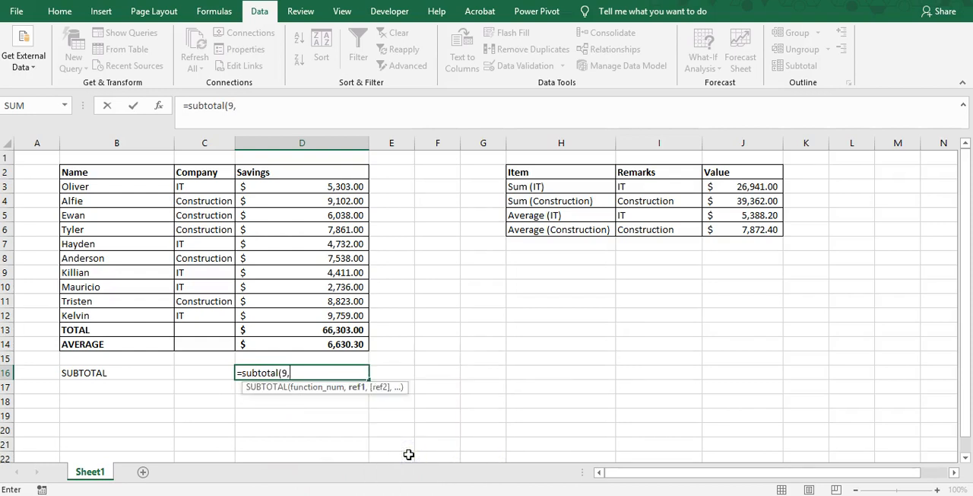
left_click_drag(316, 187, 308, 313)
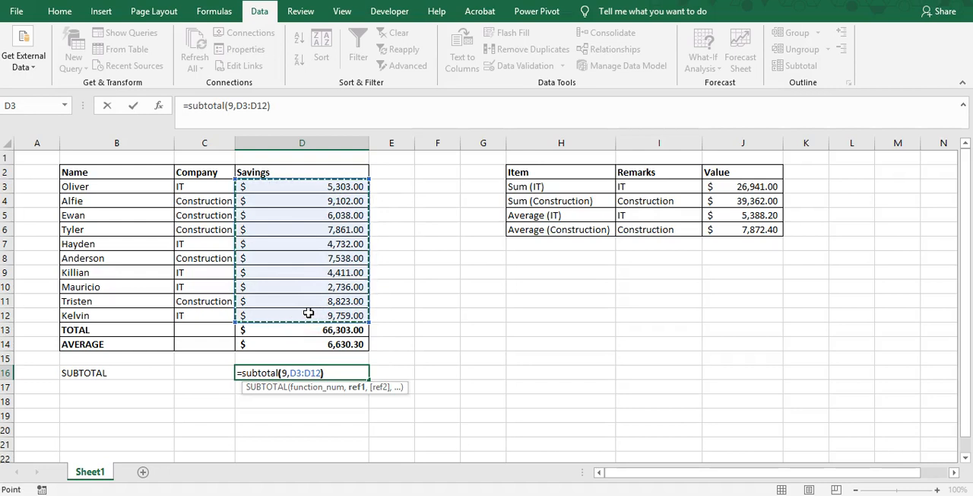
type(")")
key("Return")
key("Up")
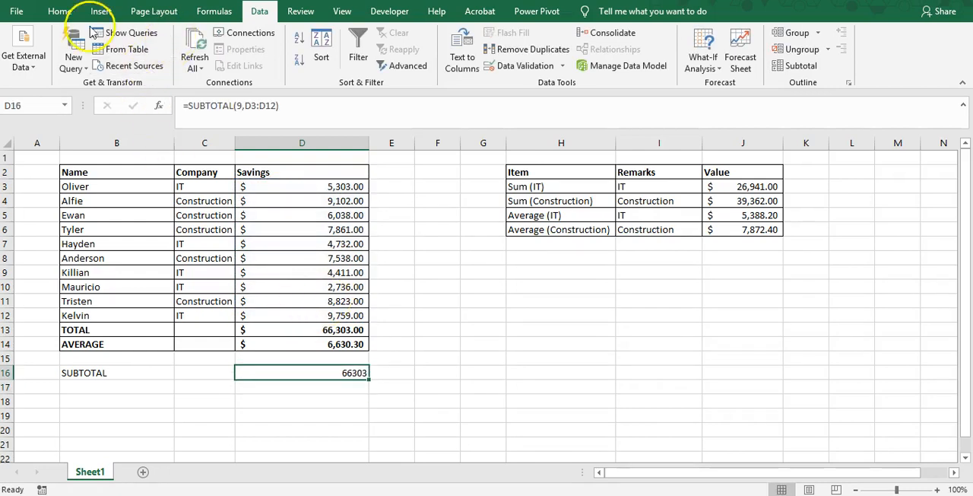
Apply the Accounting number format with a dollar sign to the subtotal in D16
left_click(59, 10)
left_click(475, 61)
left_click(317, 400)
left_click(324, 371)
Make the SUBTOTAL row B16:D16 bold
left_click_drag(102, 372, 368, 371)
left_click(346, 371)
left_click_drag(114, 375, 306, 371)
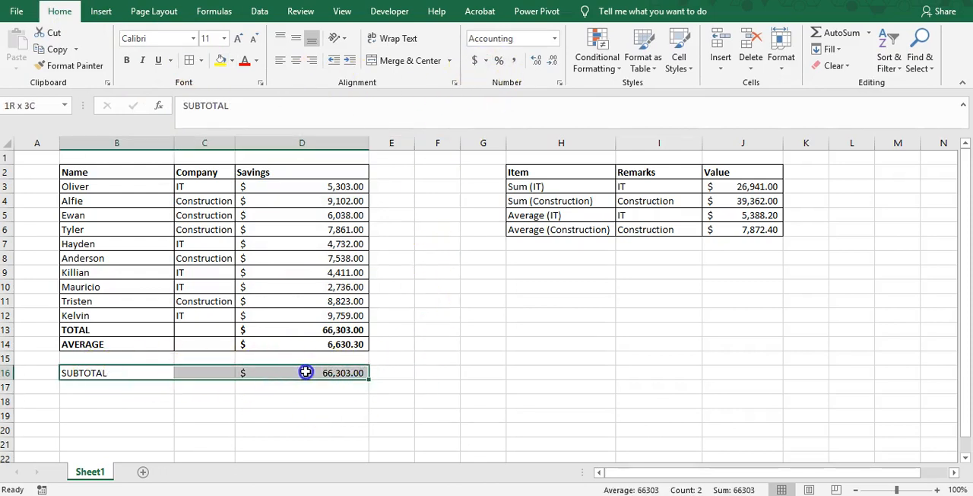
left_click(128, 61)
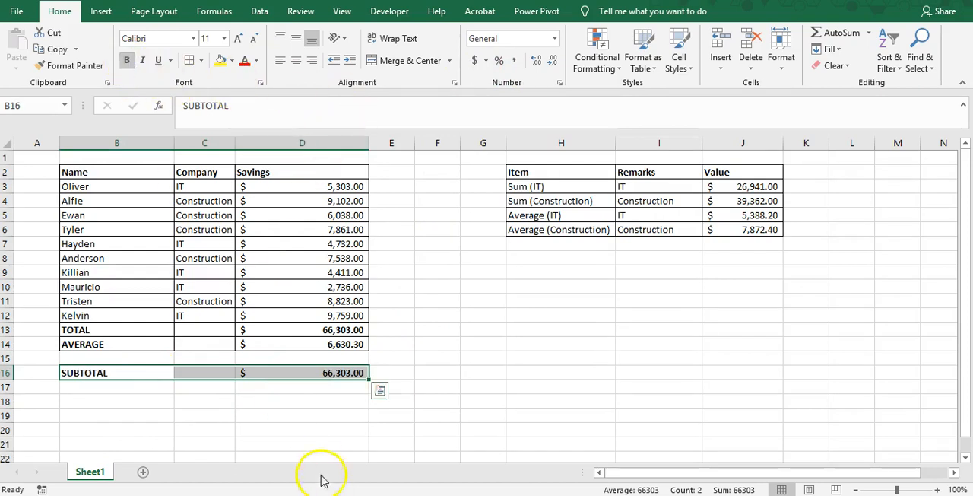
Compare the TOTAL formula in D13 with the SUBTOTAL formula in D16
left_click(330, 420)
left_click(322, 371)
left_click(101, 335)
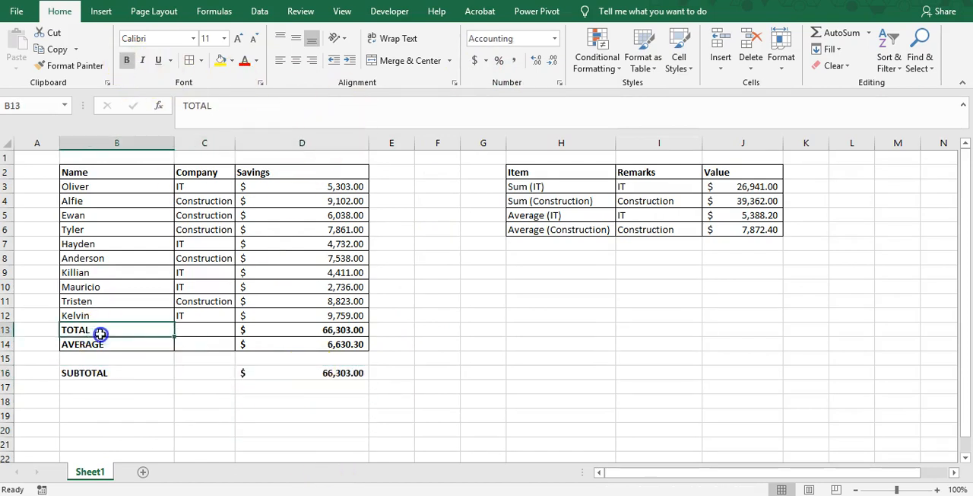
left_click(320, 329)
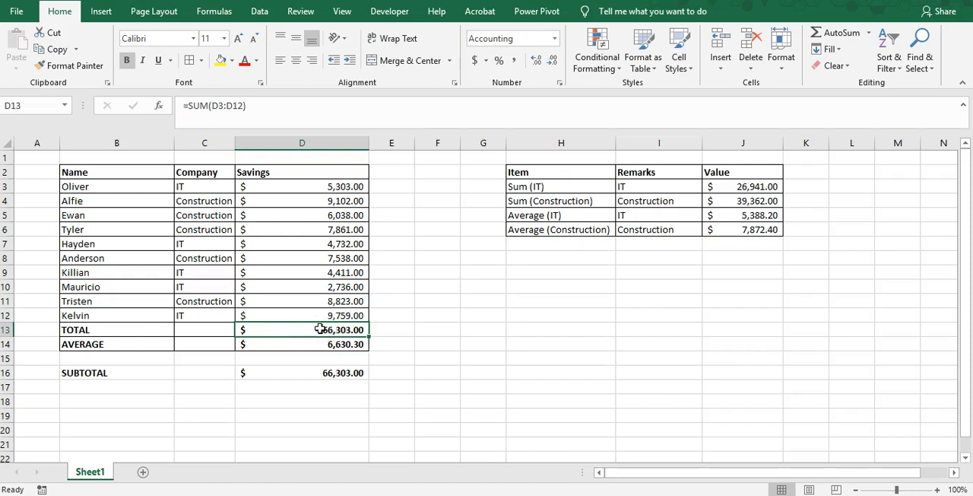
left_click(99, 372)
left_click(342, 373)
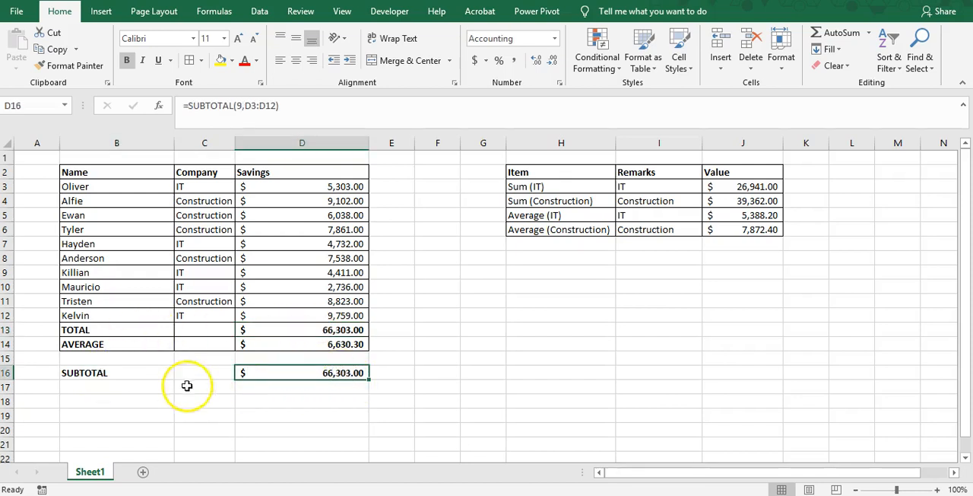
Turn on filtering for the savings table range B2:D12
left_click_drag(89, 176, 285, 315)
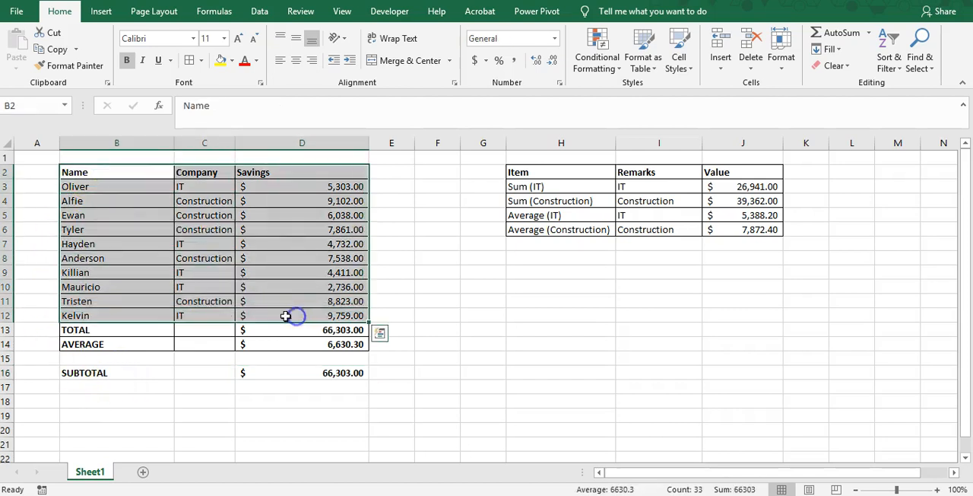
left_click(260, 12)
left_click(357, 56)
left_click(276, 244)
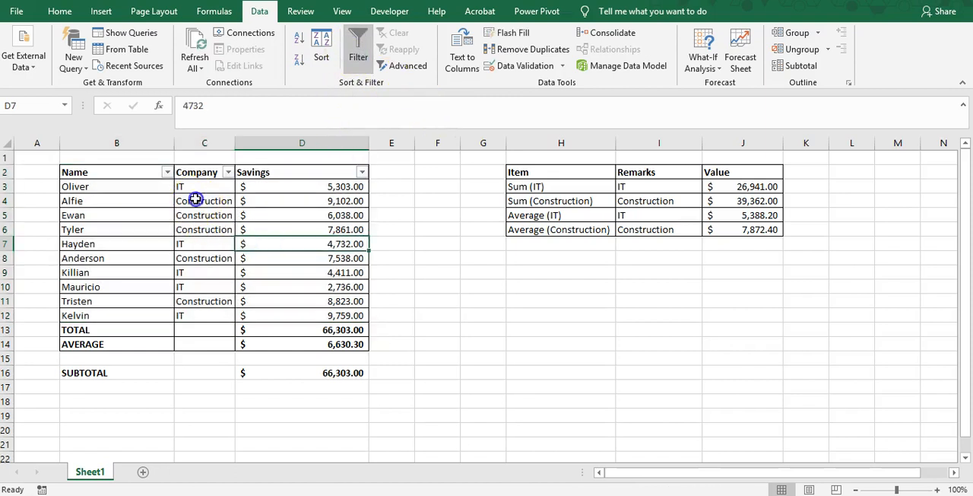
left_click(195, 200)
left_click(228, 173)
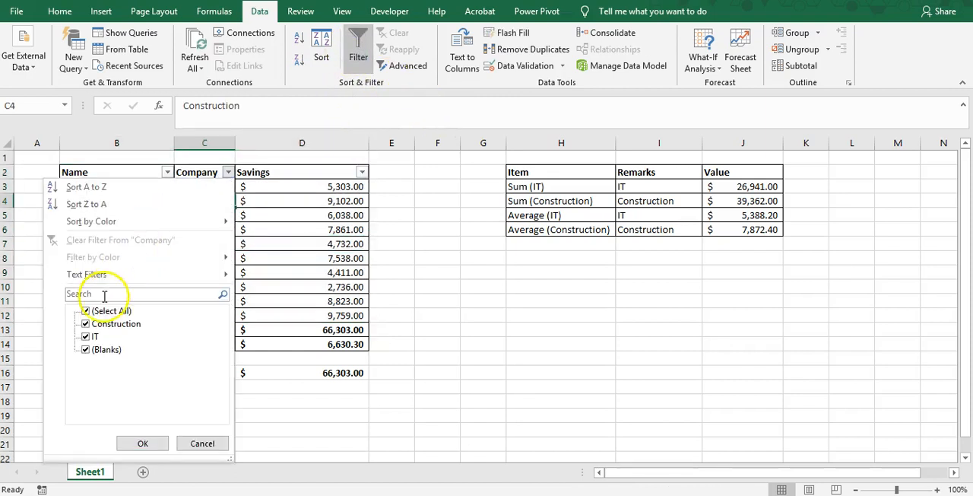
left_click(86, 310)
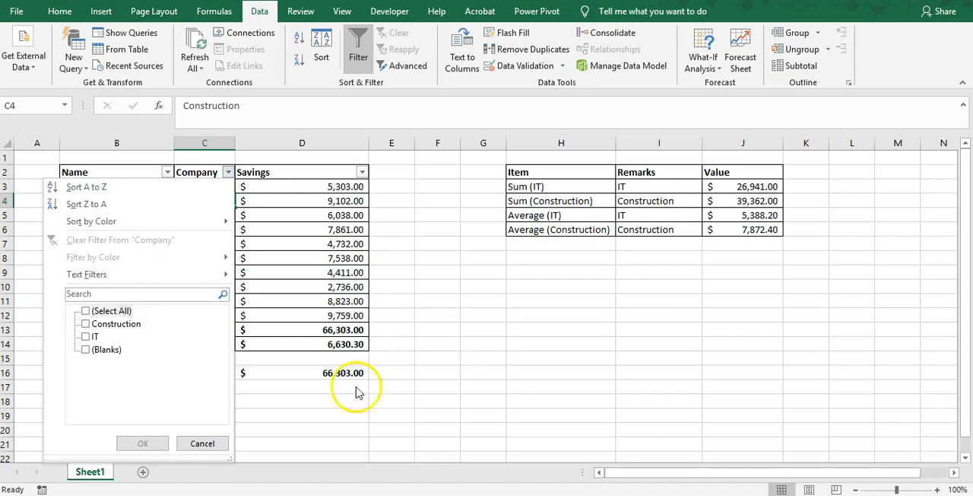
left_click(201, 443)
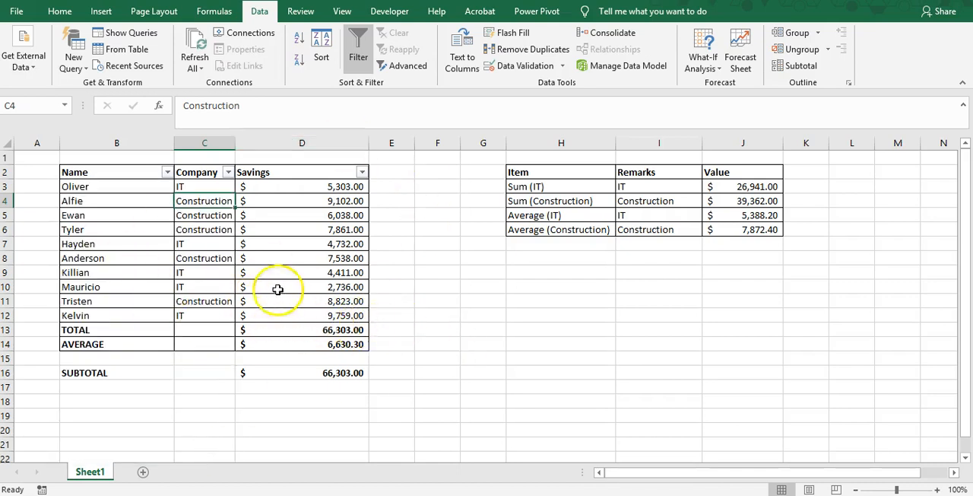
Review the SUMIF formulas in J3 and J4 and the IT average formula in J5
left_click(732, 186)
left_click(740, 202)
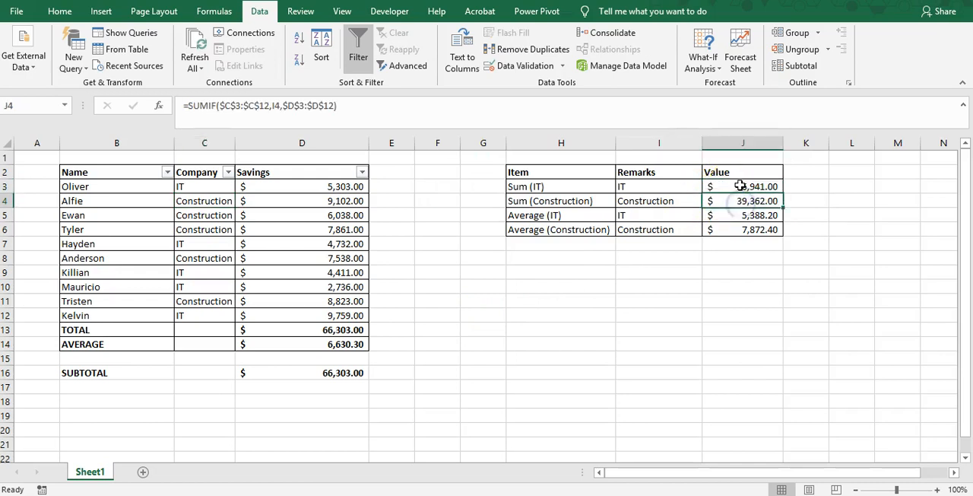
left_click(739, 185)
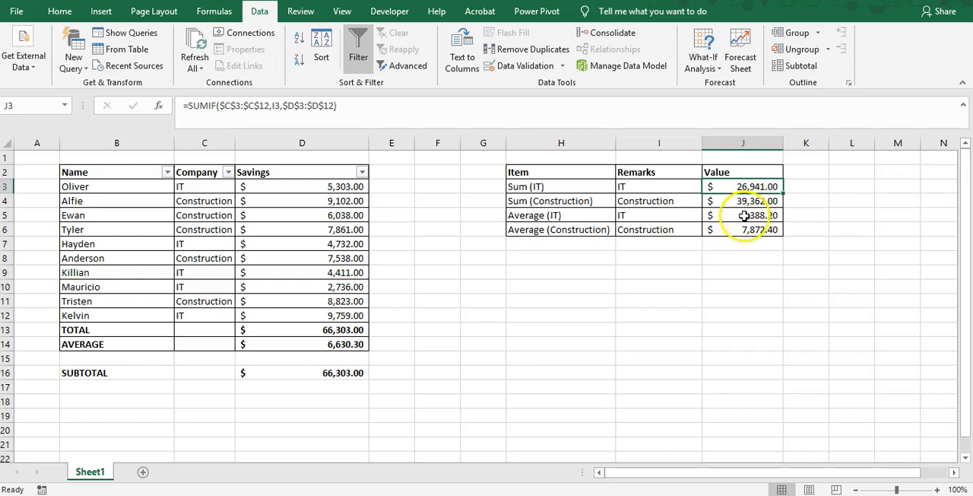
left_click(743, 215)
Filter the savings table's Company column to show only IT
left_click(333, 175)
left_click(316, 206)
left_click(228, 172)
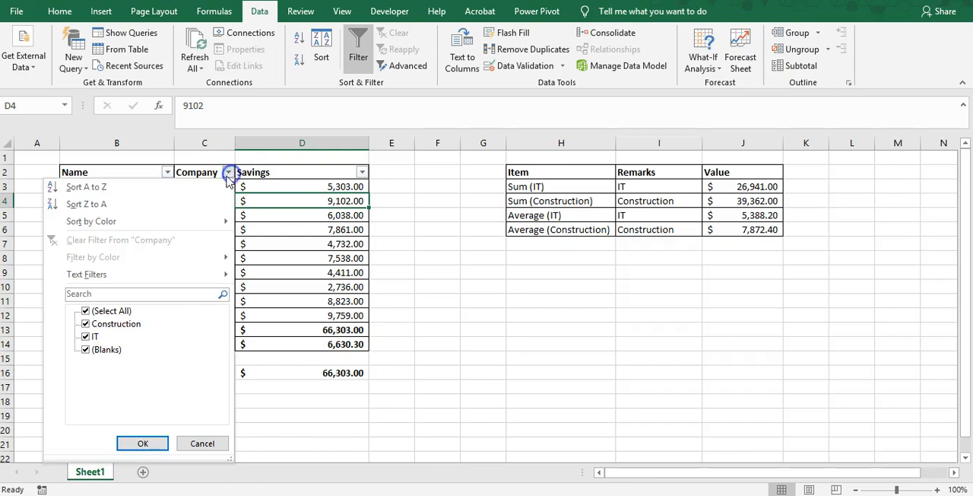
left_click(85, 310)
left_click(86, 337)
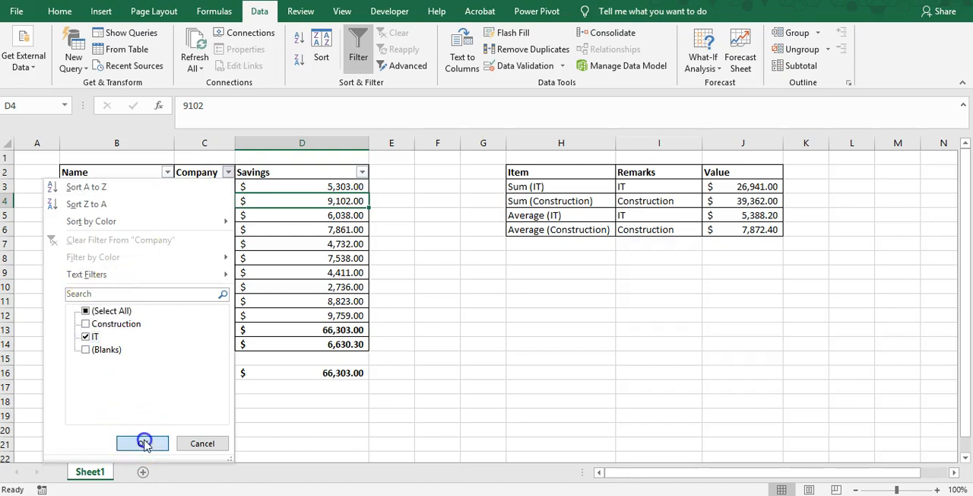
left_click(144, 443)
Inspect the SUBTOTAL formula in D16 and compare its result with the sum of the visible IT savings
left_click_drag(104, 272, 313, 274)
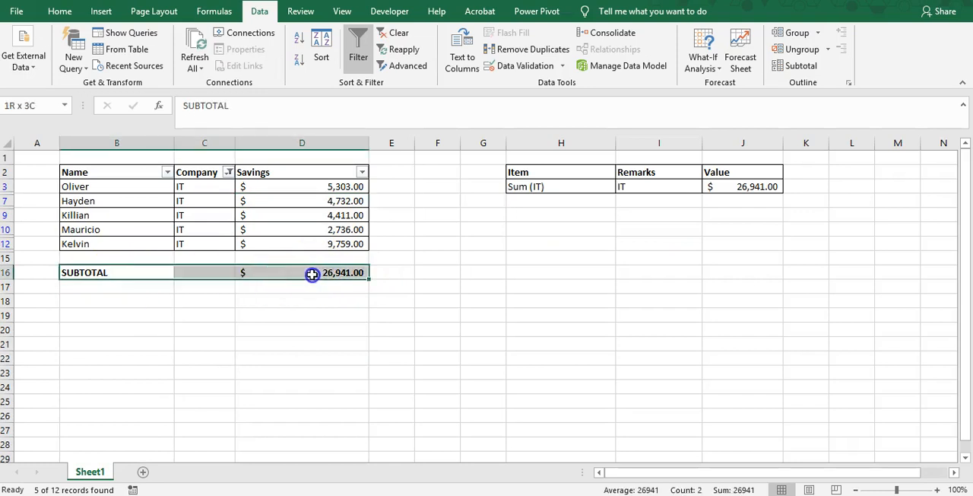
left_click(333, 273)
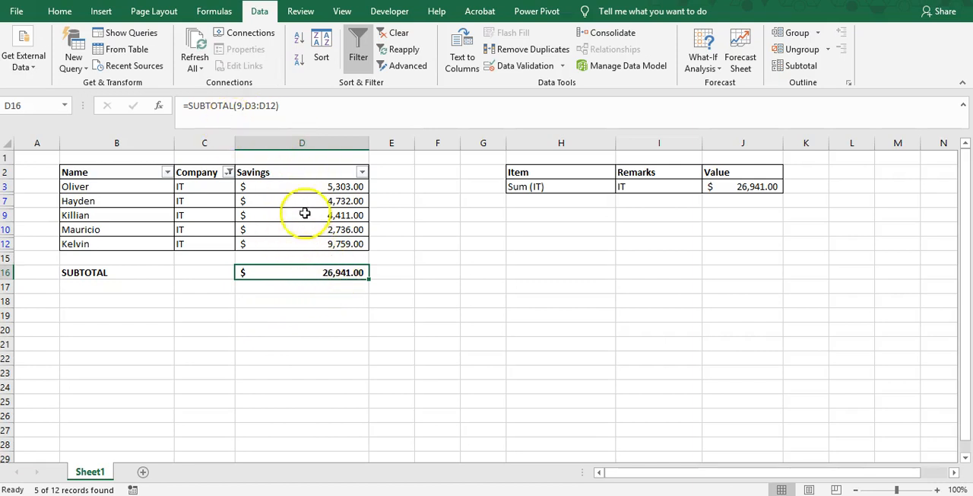
left_click(246, 106)
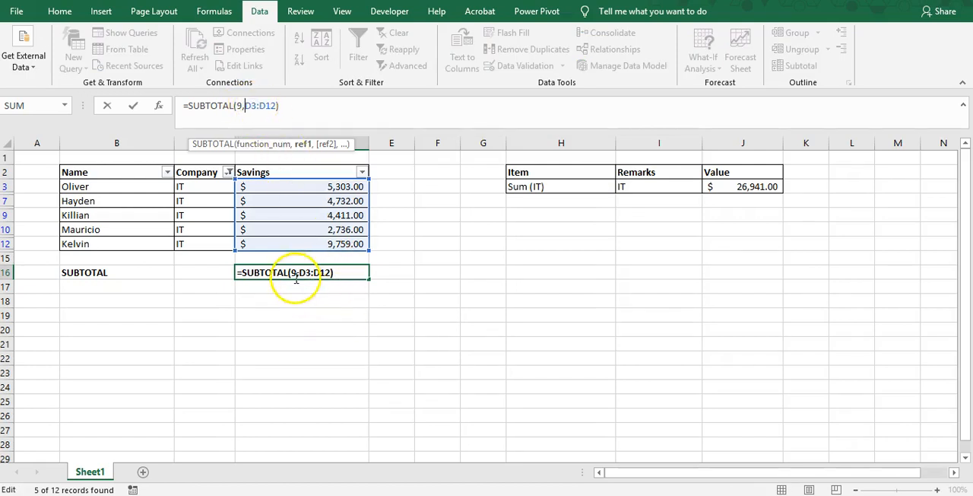
key("Escape")
key("Escape")
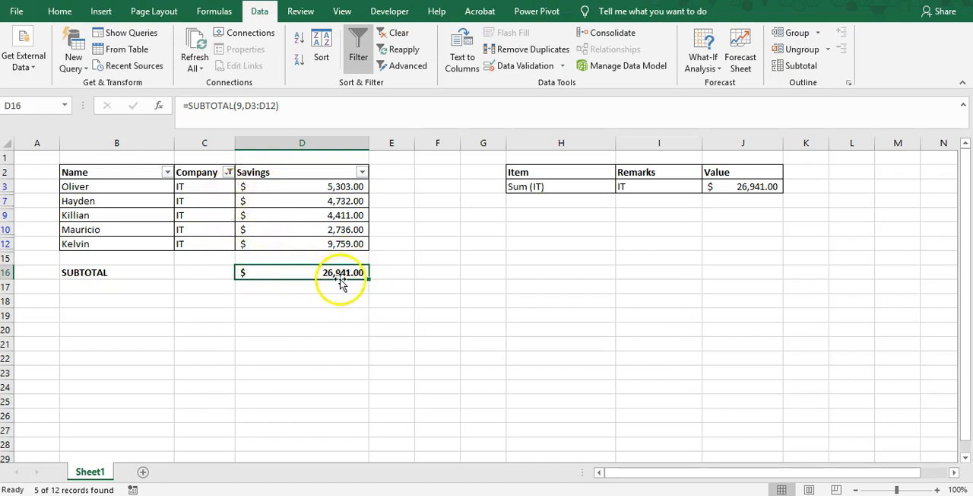
left_click_drag(330, 189, 331, 238)
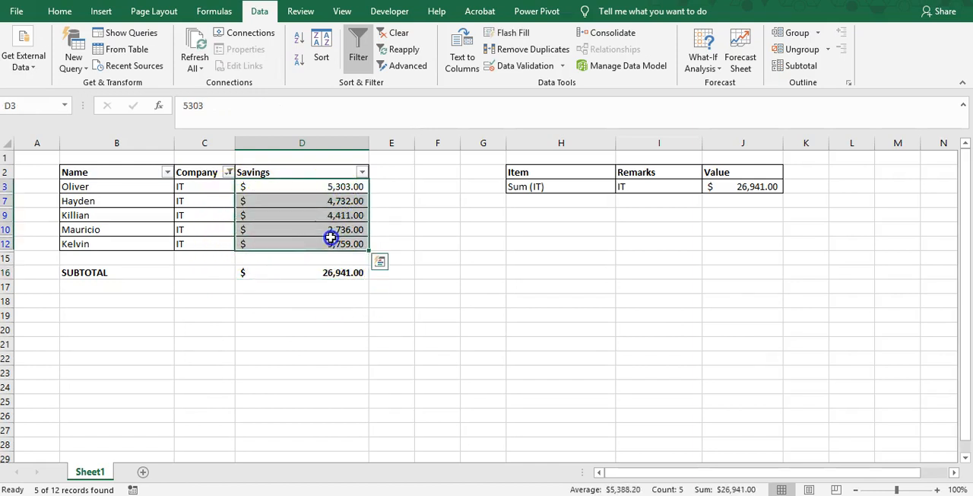
left_click(338, 317)
Switch the Company filter from IT to Construction only and check the subtotal in D16
left_click(228, 172)
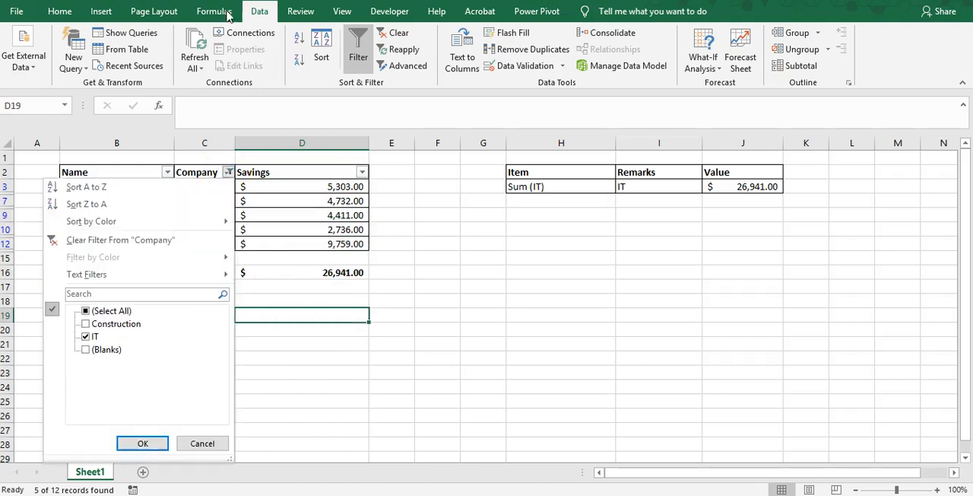
left_click(86, 336)
left_click(85, 323)
left_click(151, 443)
left_click(157, 447)
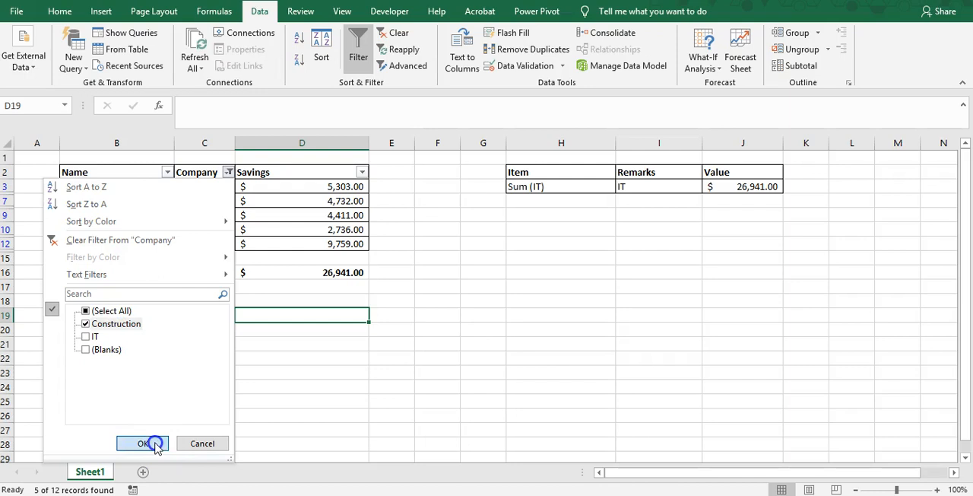
left_click(327, 272)
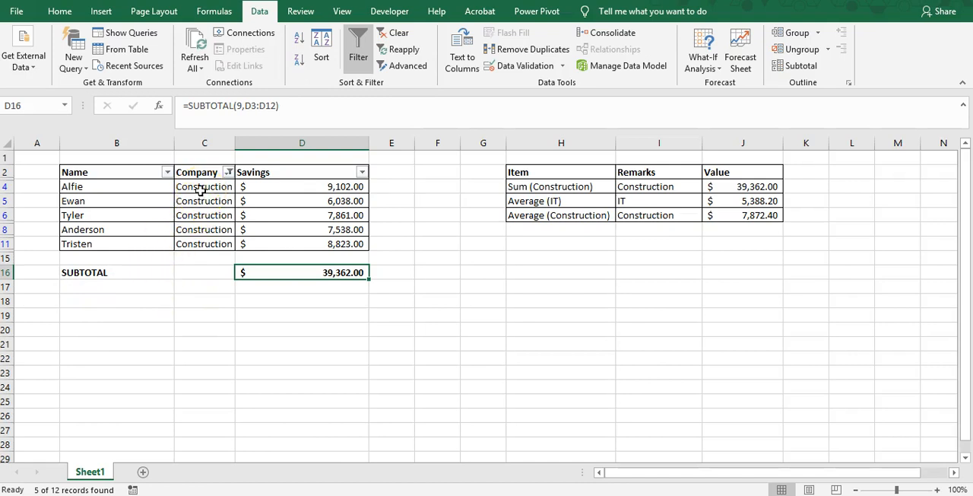
Enter the label AVERAGE in B17, directly below SUBTOTAL
left_click(120, 287)
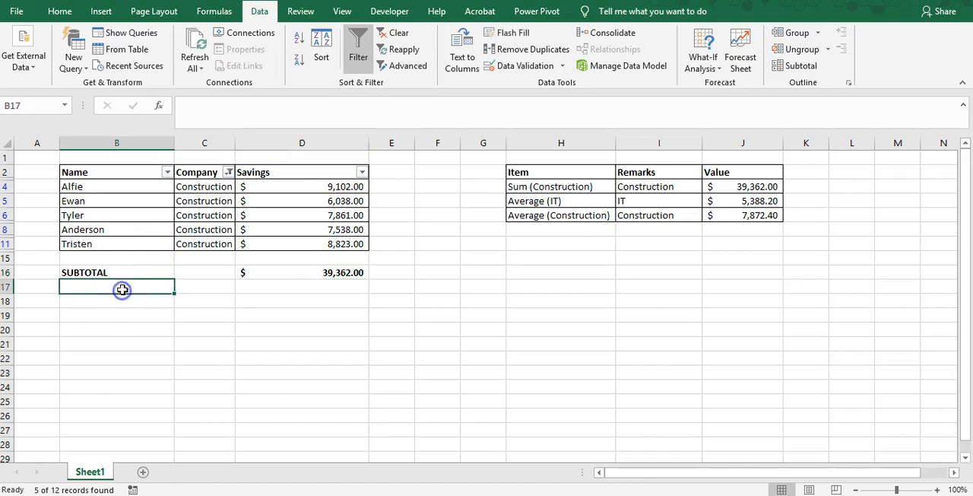
type("AV")
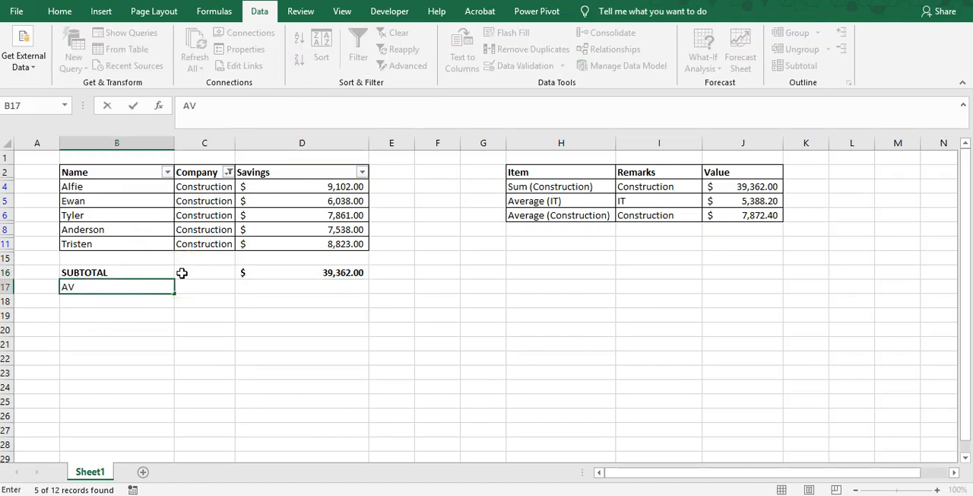
key("Escape")
key("Up")
key("Caps_Lock")
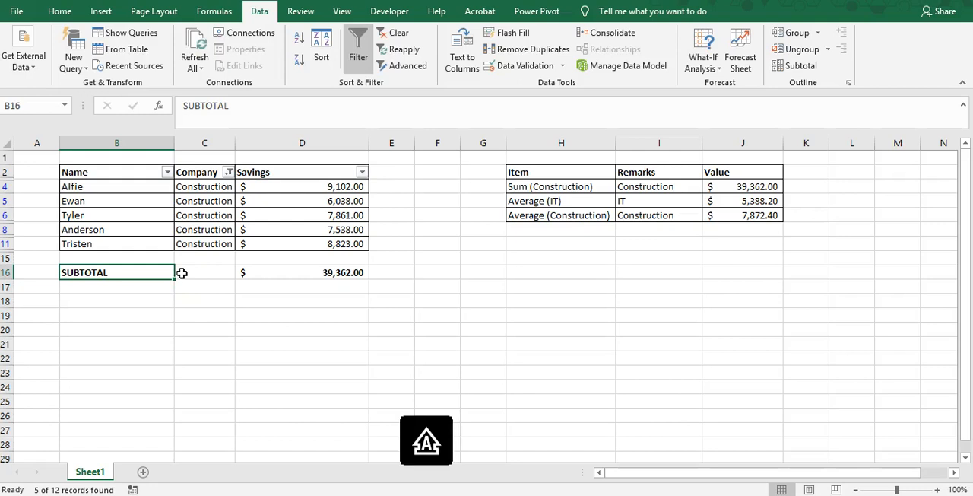
type("ACERA")
key("Return")
type("AVERAGE")
key("Return")
key("Up")
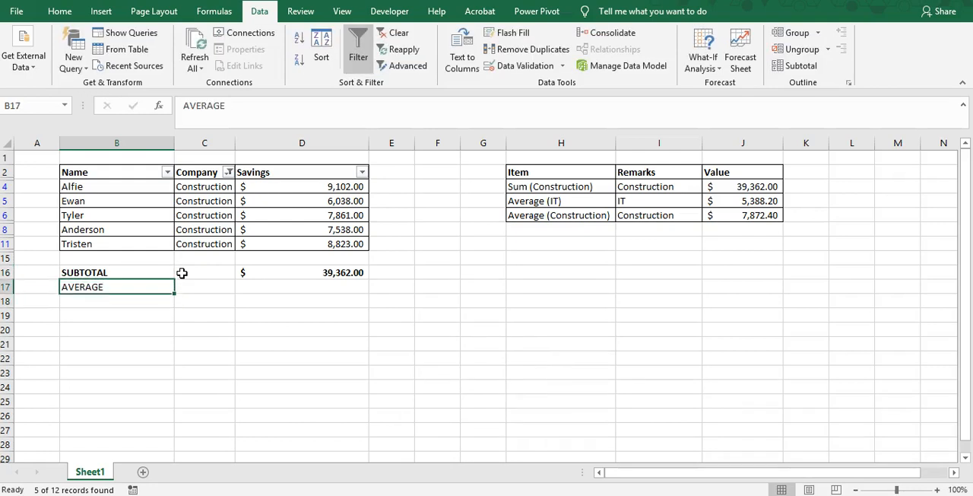
Make the AVERAGE row B17:D17 bold
key("shift+Right")
key("shift+Right")
key("shift+Right")
key("shift+Left")
key("Right")
key("Right")
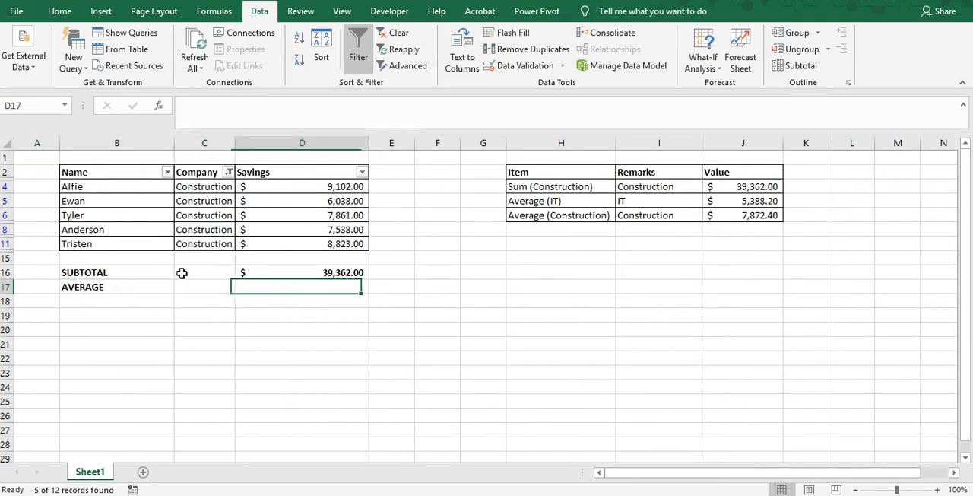
Copy the subtotal cell D16 into D17 and clear the pasted formula, keeping only the cell formatting
key("Up")
key("ctrl+c")
key("Down")
key("Return")
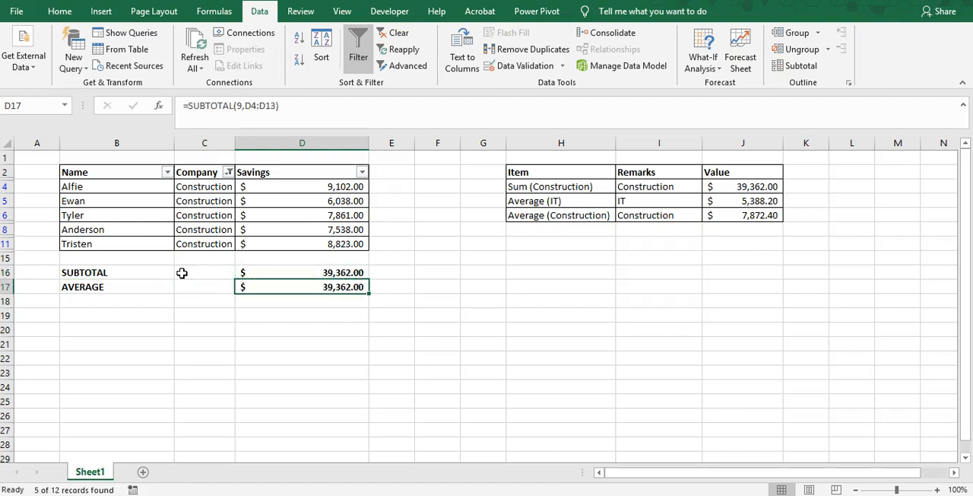
key("Delete")
key("Up")
key("Down")
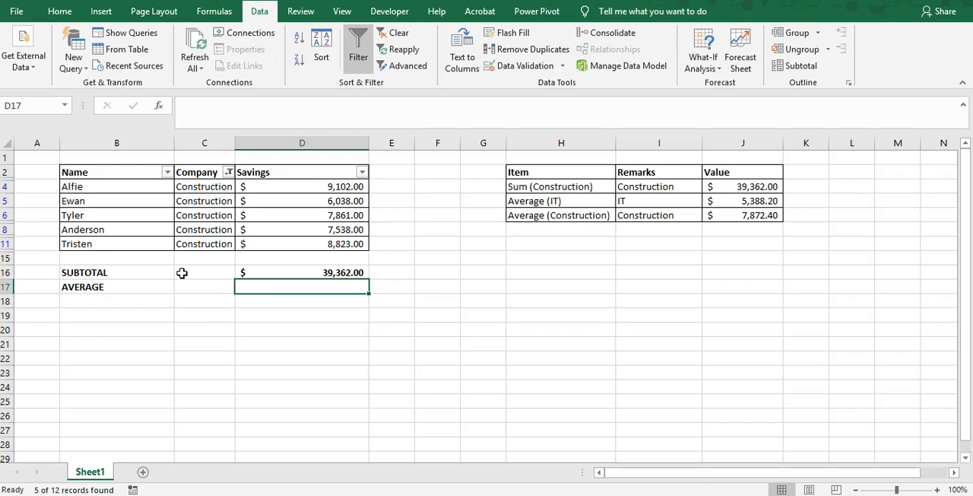
Begin a SUBTOTAL formula in D17 with function 1 - AVERAGE over the visible savings cells D4:D11
type("=SUBTO")
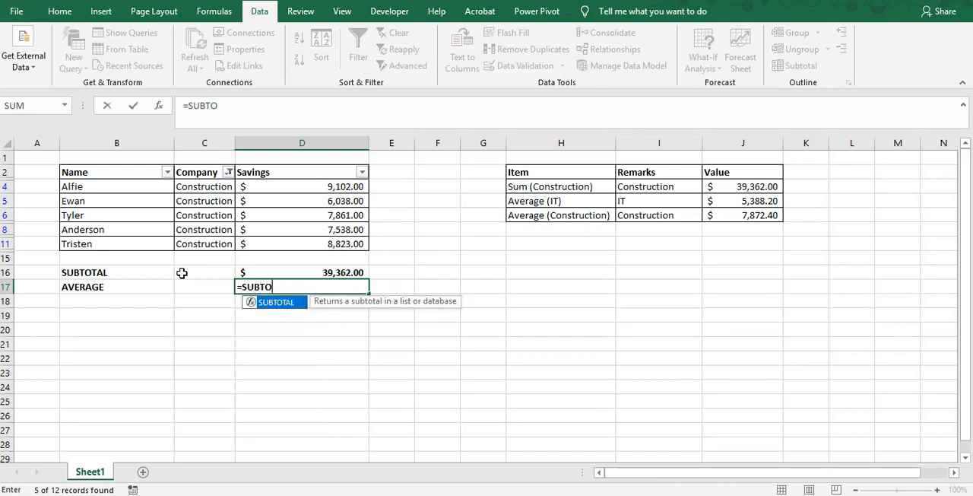
type("TAL(")
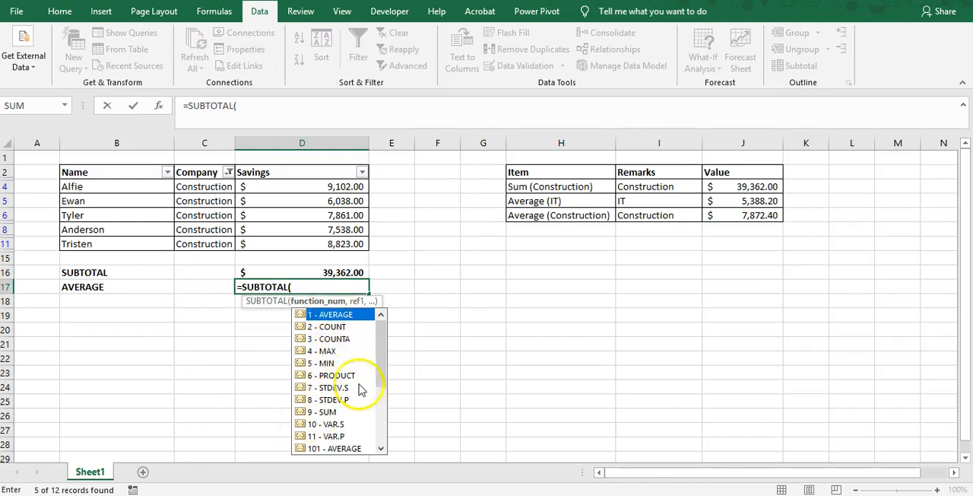
left_click_drag(382, 368, 373, 343)
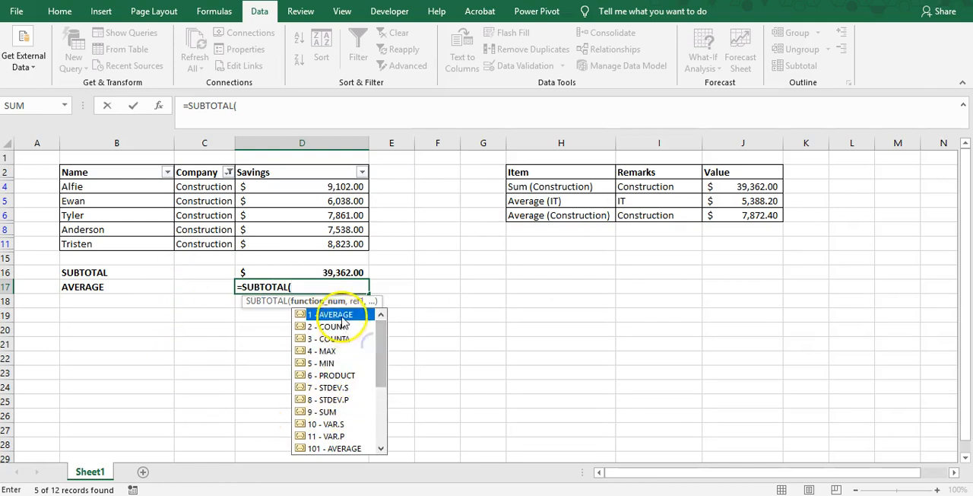
double_click(342, 319)
double_click(342, 320)
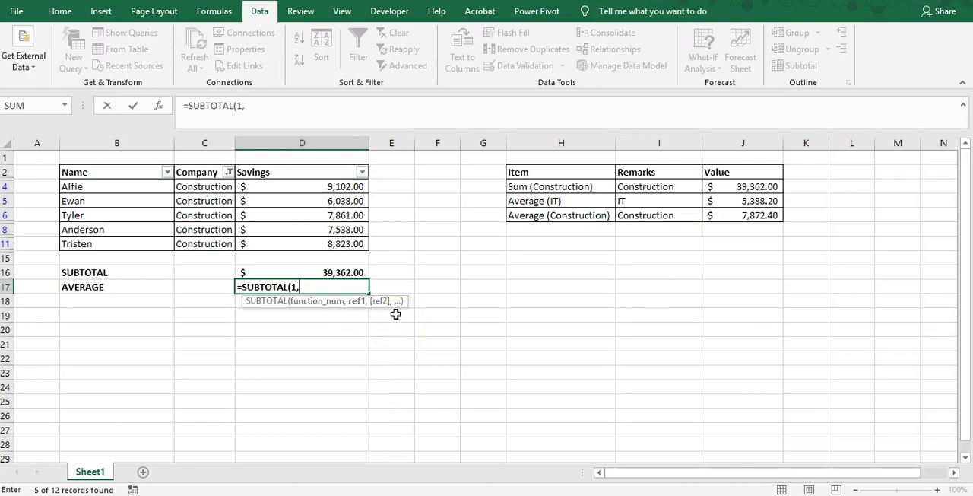
left_click_drag(310, 187, 317, 245)
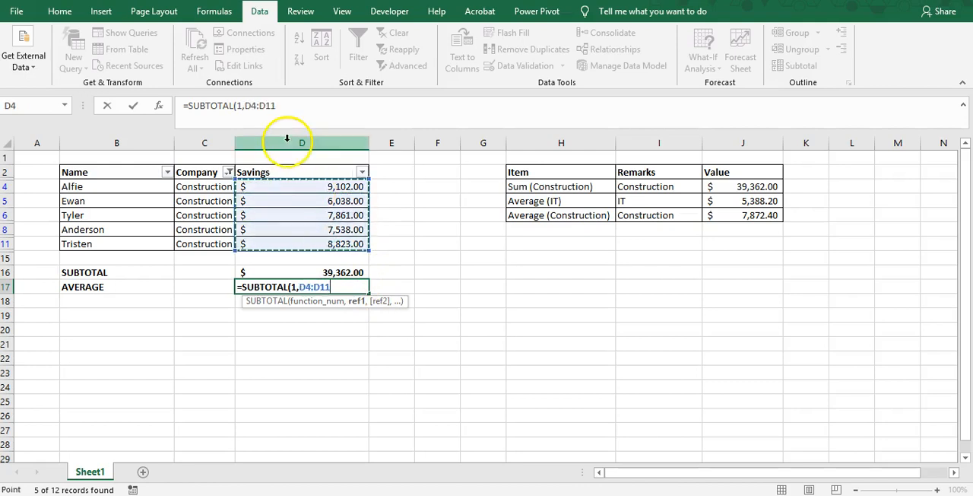
Correct the range in the D17 formula to D3:D12 and complete it as =SUBTOTAL(1,D3:D12)
left_click(285, 106)
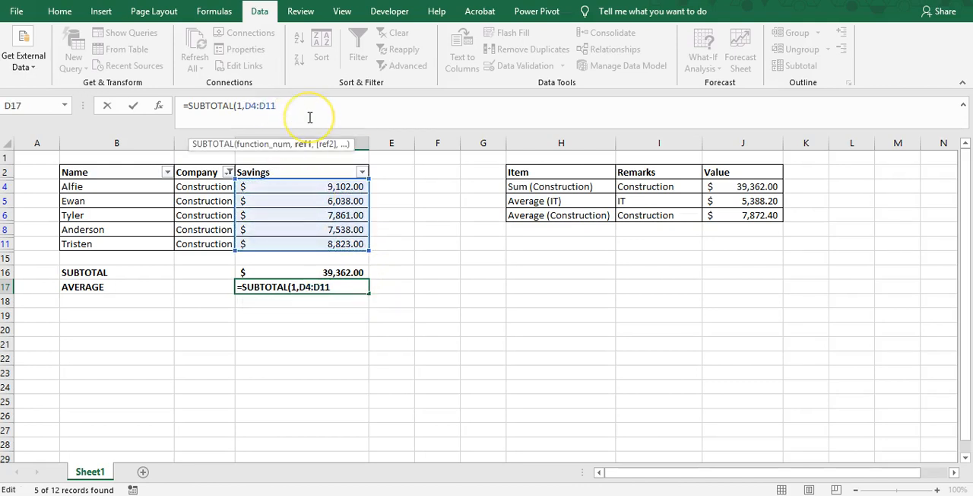
key("BackSpace")
type("2)")
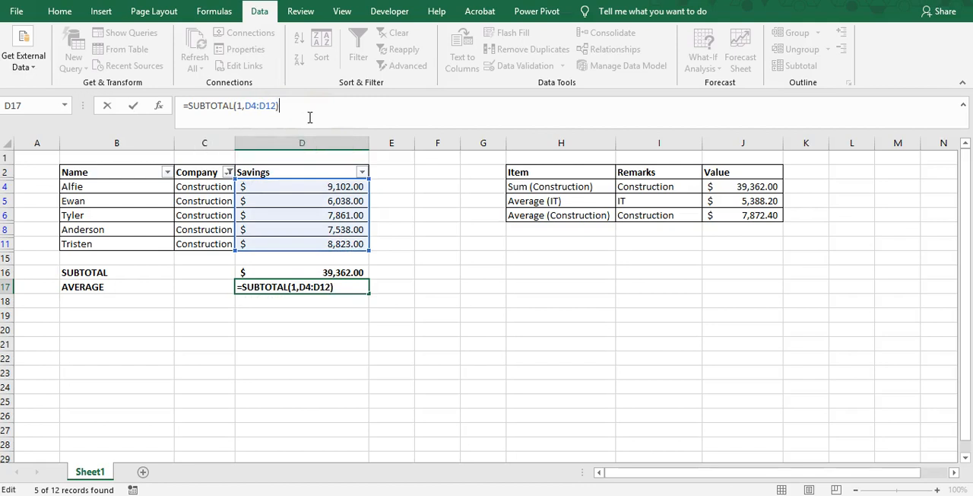
left_click(258, 105)
key("BackSpace")
type("3")
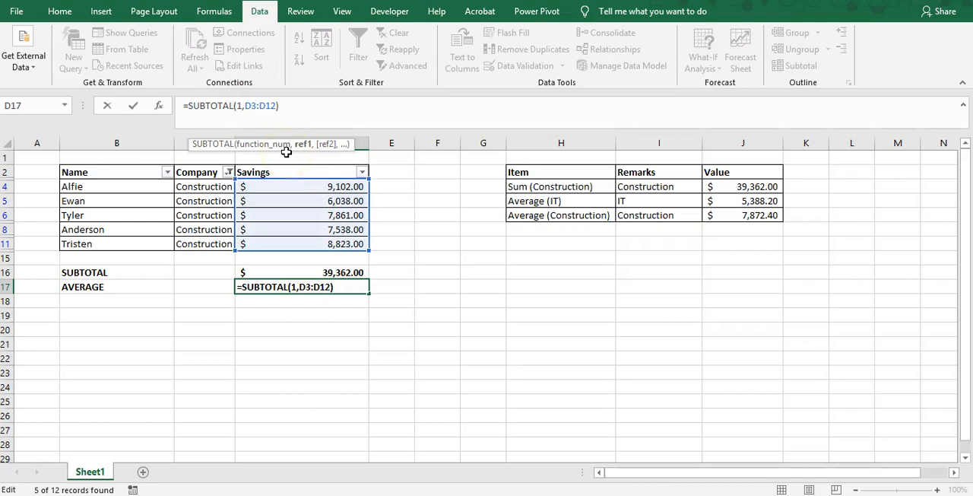
key("Return")
Compare the filtered average in D17 with the Average (Construction) value in J6
left_click(296, 288)
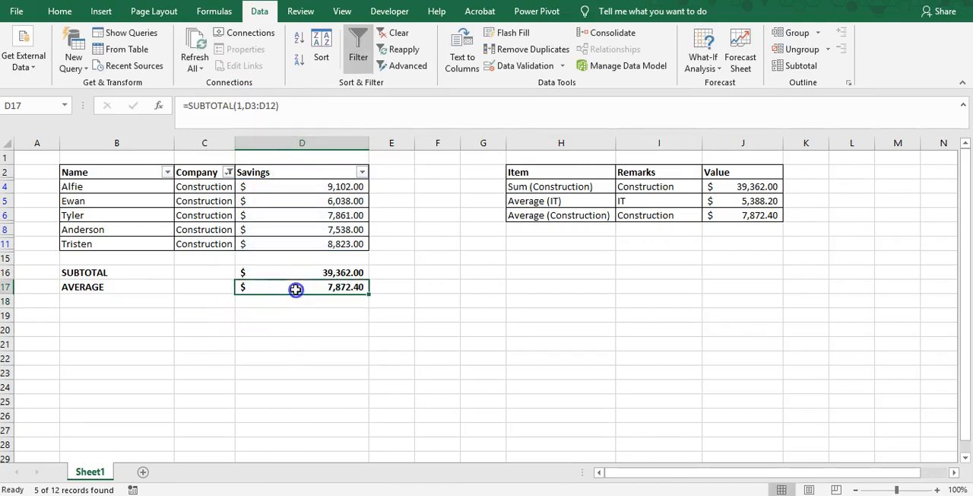
left_click(752, 216)
left_click(327, 287)
left_click(758, 218)
left_click(306, 285)
left_click(715, 219)
left_click(340, 287)
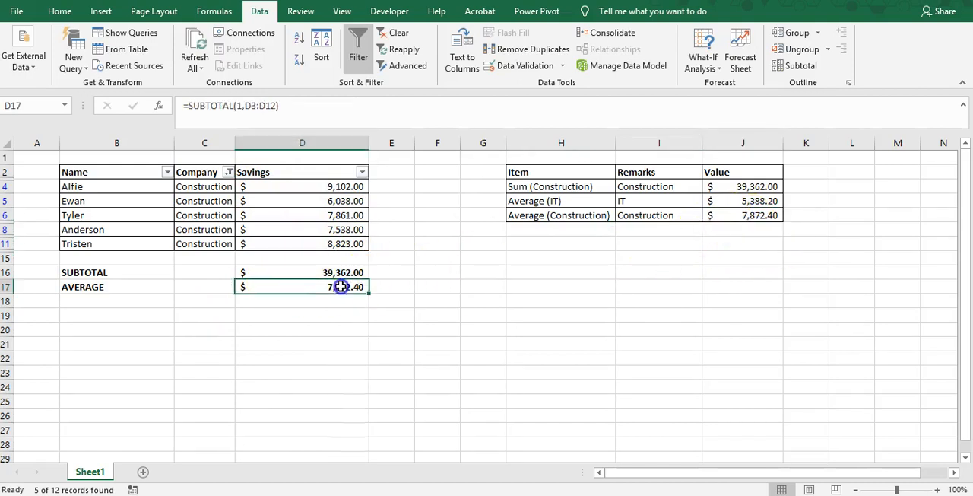
left_click(743, 217)
left_click(276, 291)
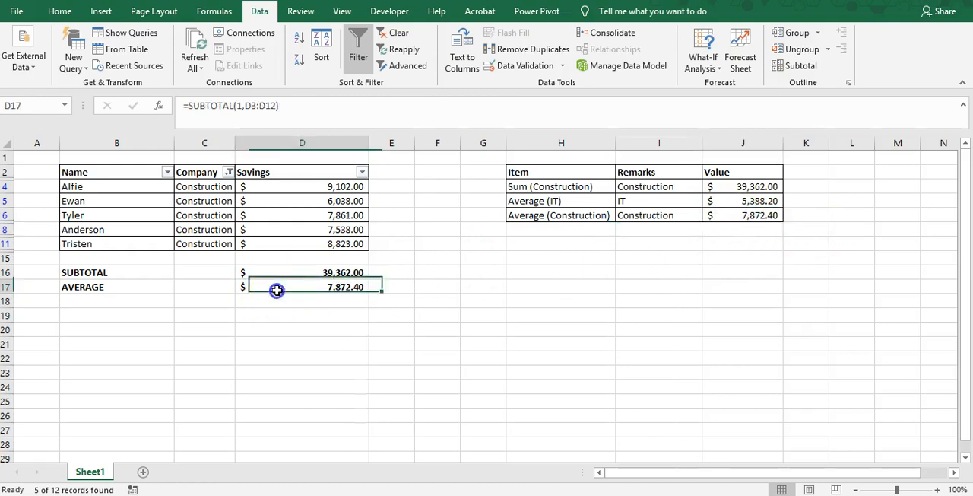
Add IT to the Company filter so it includes both Construction and IT
left_click(228, 172)
left_click(86, 335)
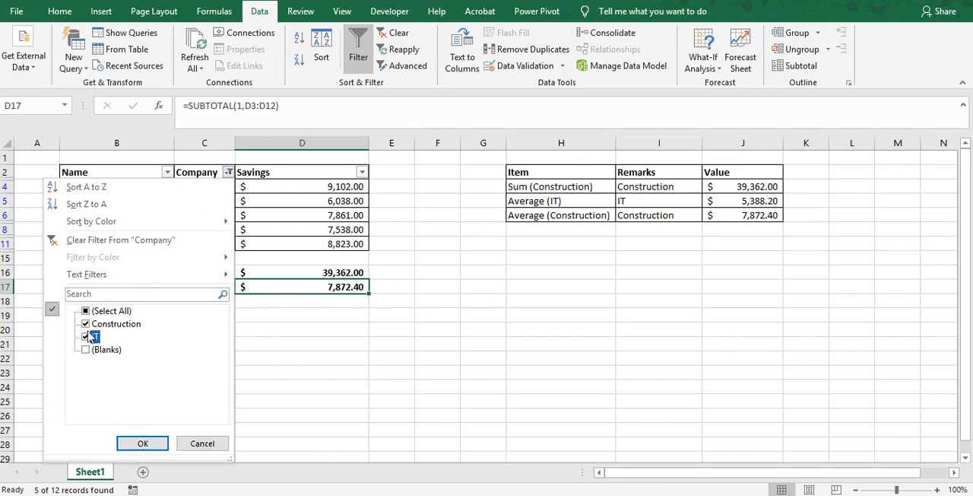
left_click(143, 444)
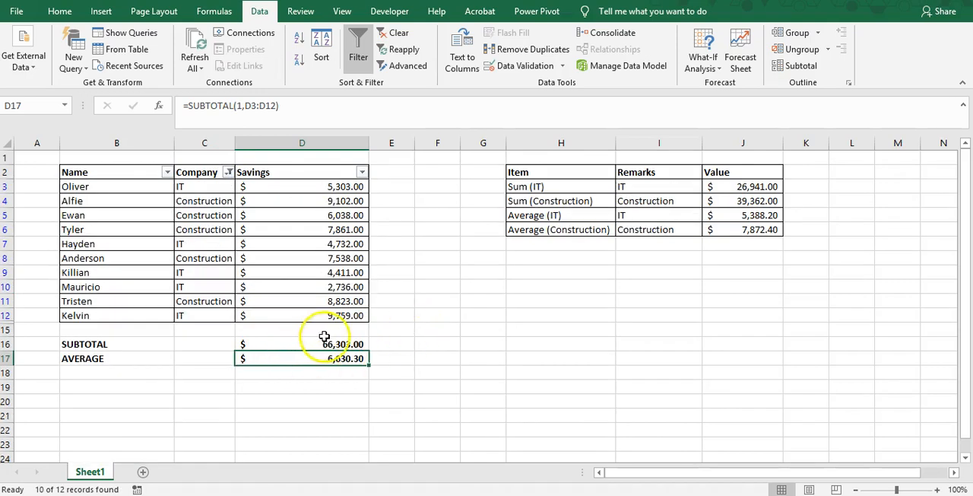
Review the SUBTOTAL formulas in D16 and D17 and the range they reference with both companies filtered in
left_click(807, 243)
left_click(658, 243)
left_click(327, 301)
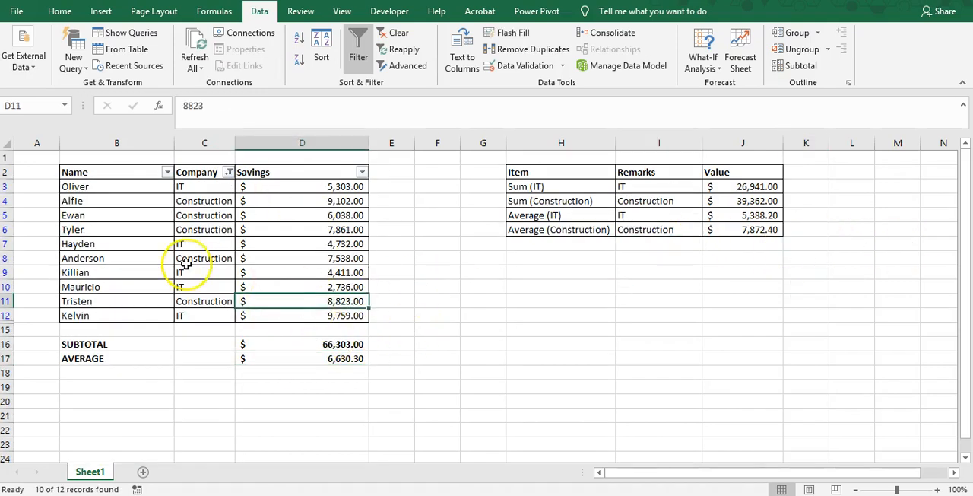
left_click(340, 343)
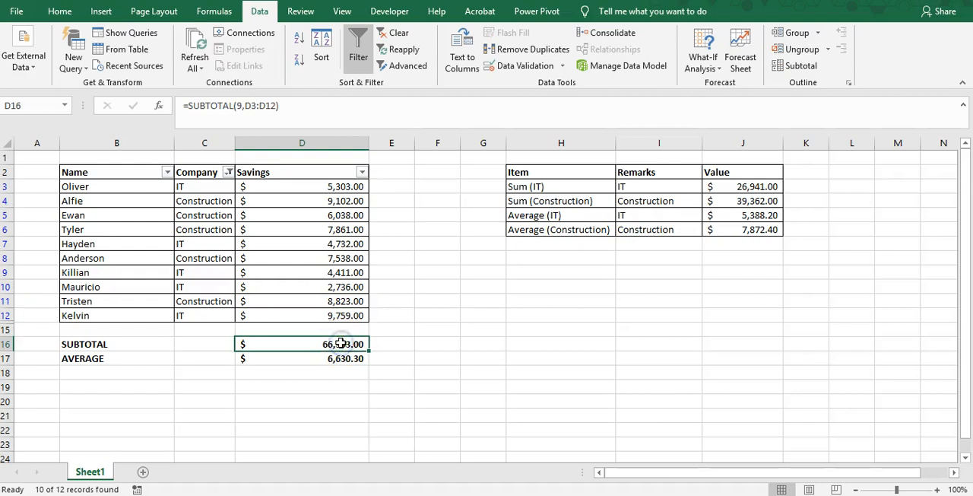
left_click(345, 358)
double_click(345, 358)
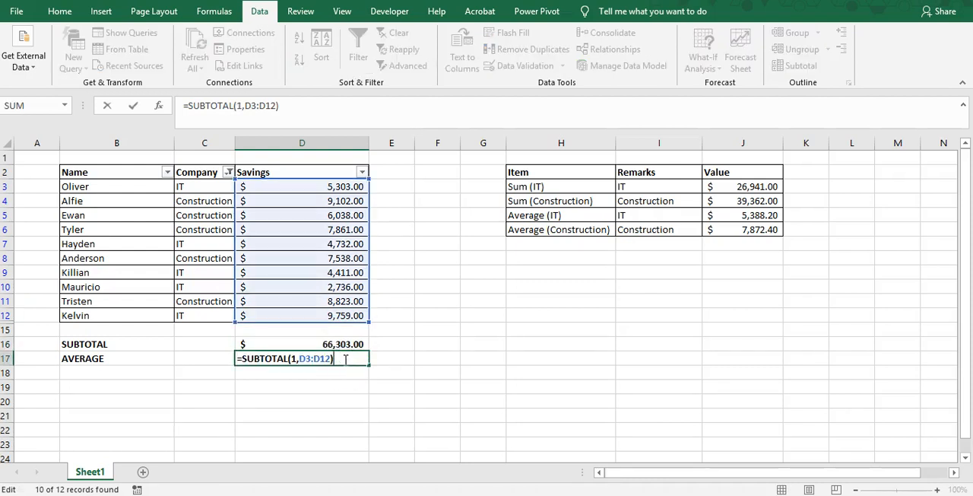
key("Escape")
double_click(317, 364)
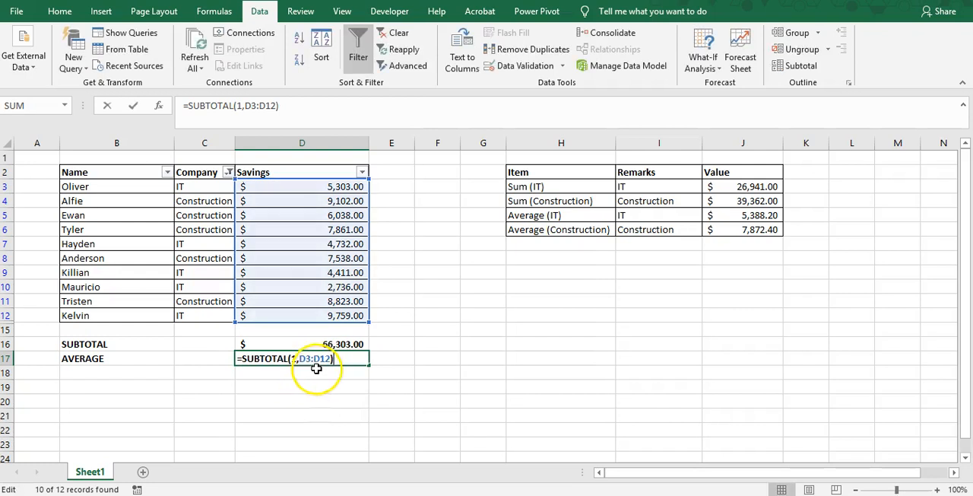
key("Escape")
Start a trial SUBTOTAL formula in D18 to examine the available function numbers, including the 101–111 options, and cancel the entry
left_click(321, 373)
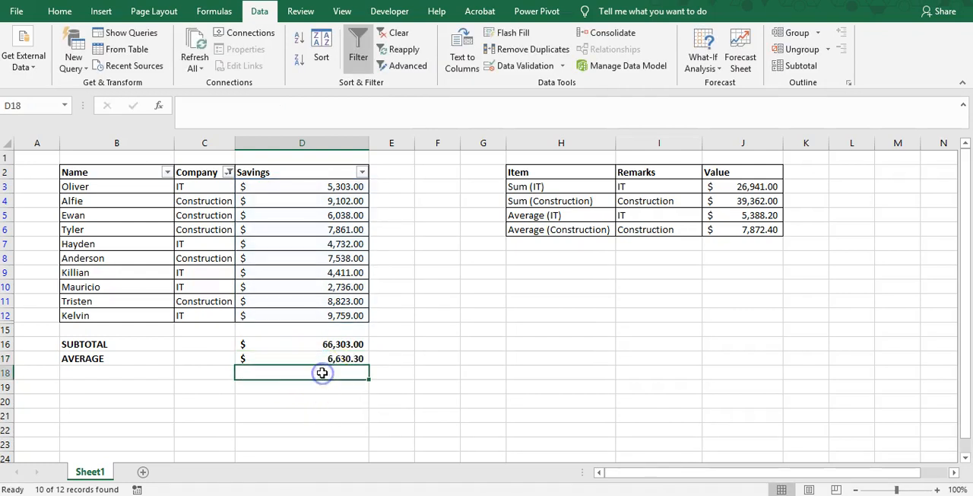
type("=SUBTOTAL(")
scroll(400, 425, "down", 3)
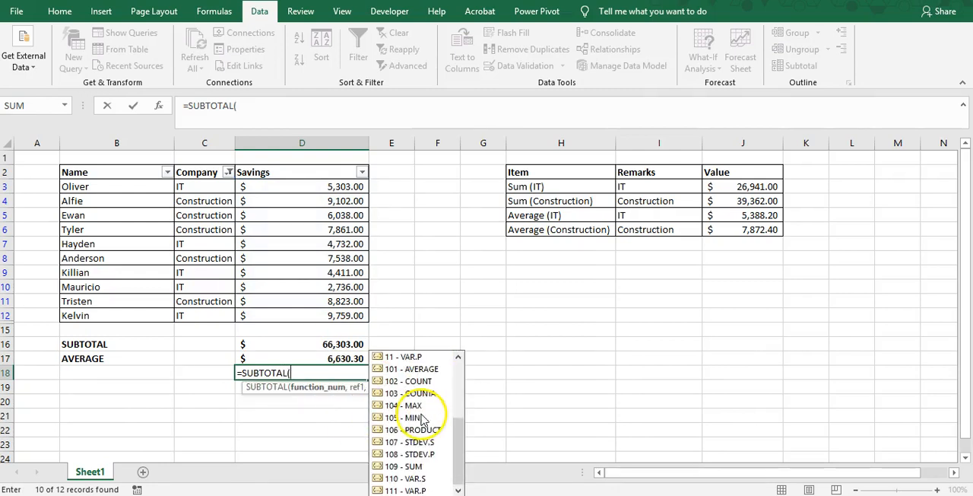
left_click_drag(447, 459, 454, 372)
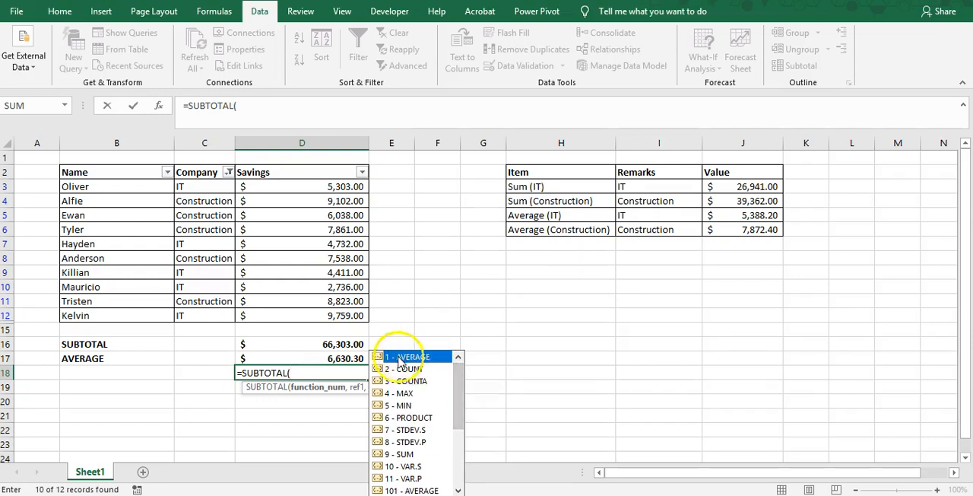
left_click_drag(454, 378, 457, 424)
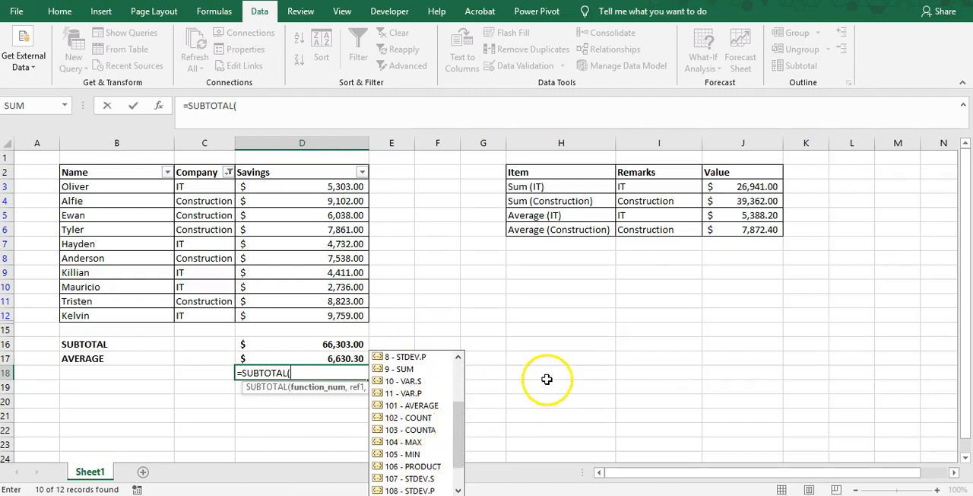
key("Escape")
key("Escape")
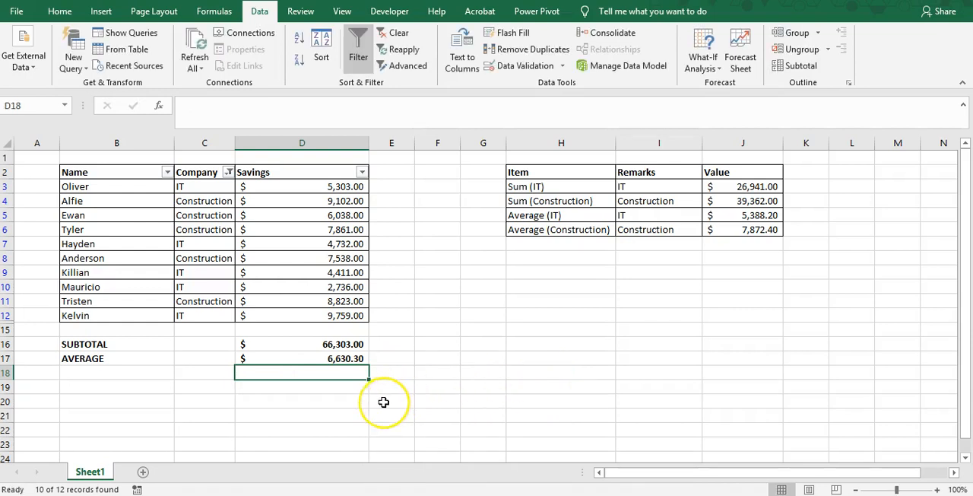